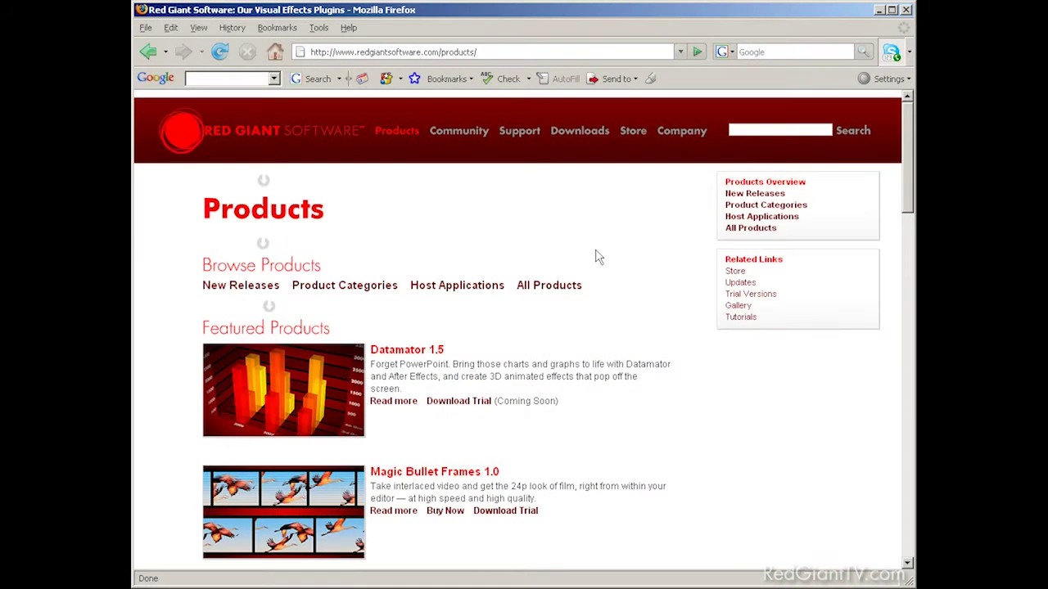
# Open the Trial Versions download page on the Red Giant Software site
pyautogui.moveTo(581, 135)
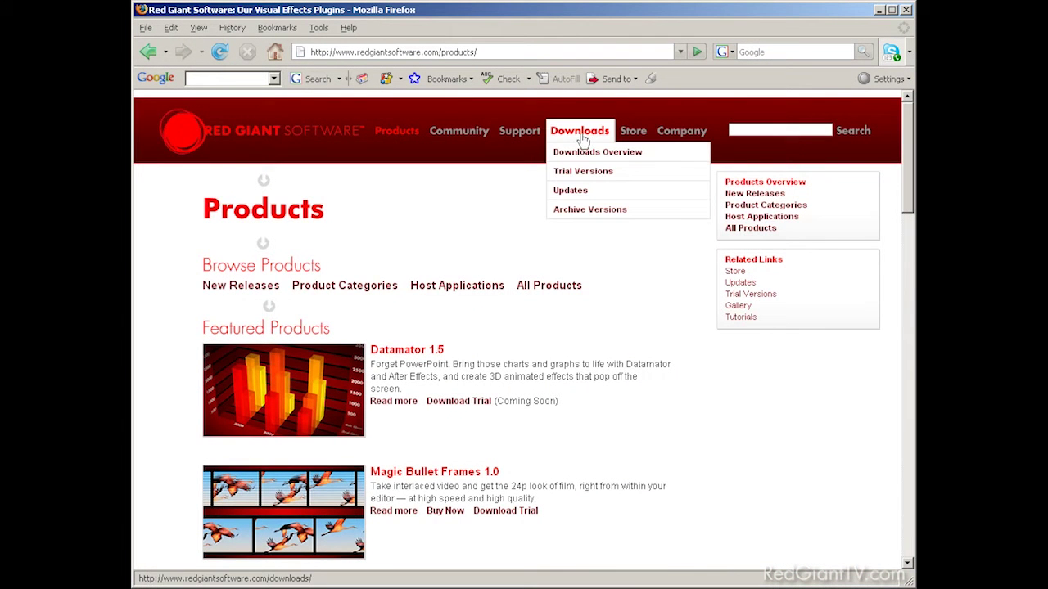
pyautogui.click(587, 176)
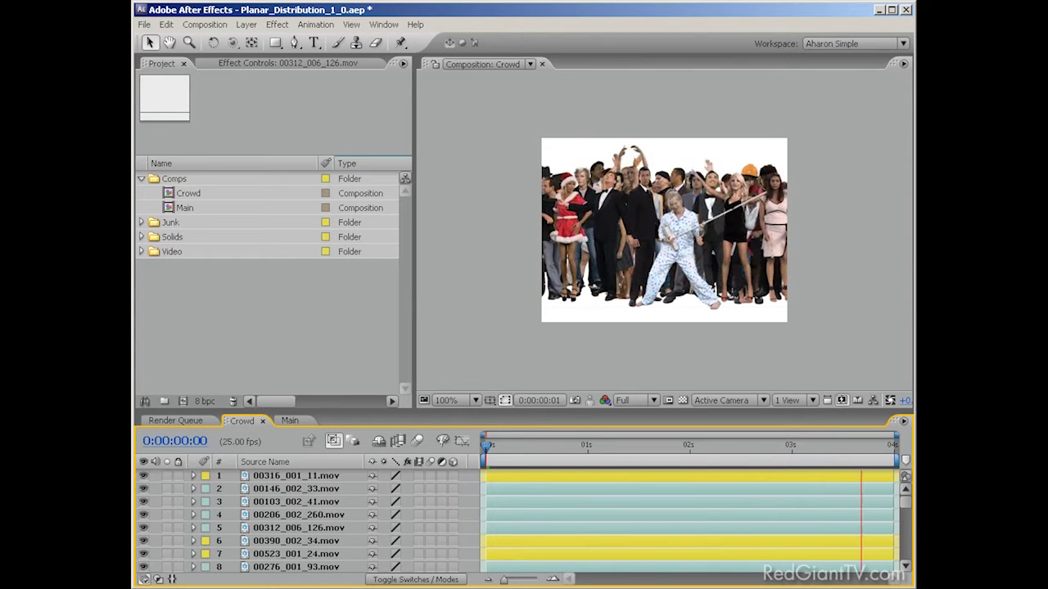
# Inspect the anchor point of 00206_002_260.mov in its layer view with Anchor Point Path shown, and close that view
pyautogui.hotkey('ctrl', 'a')
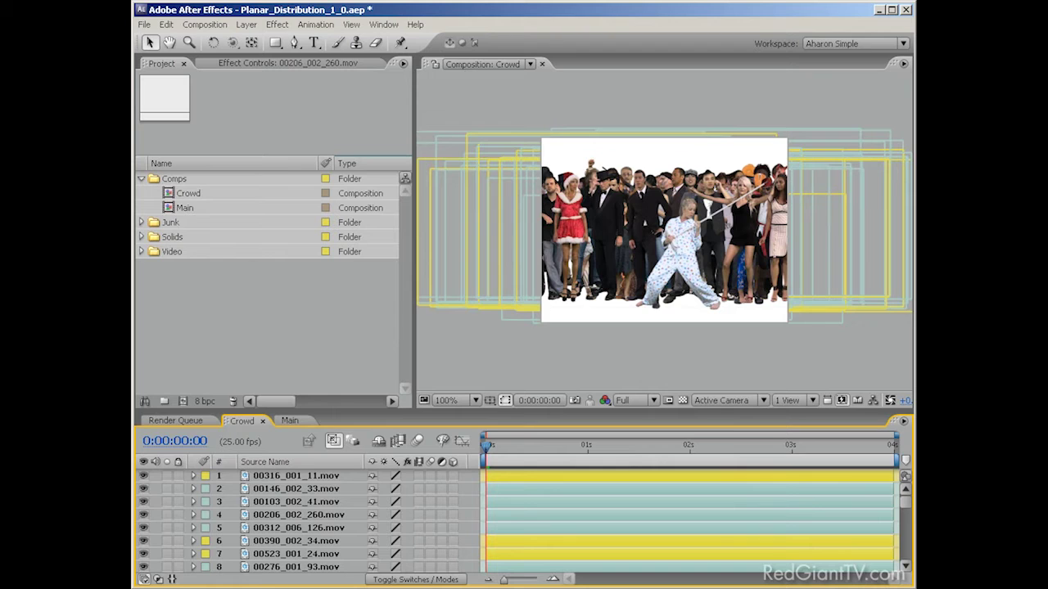
pyautogui.click(286, 515)
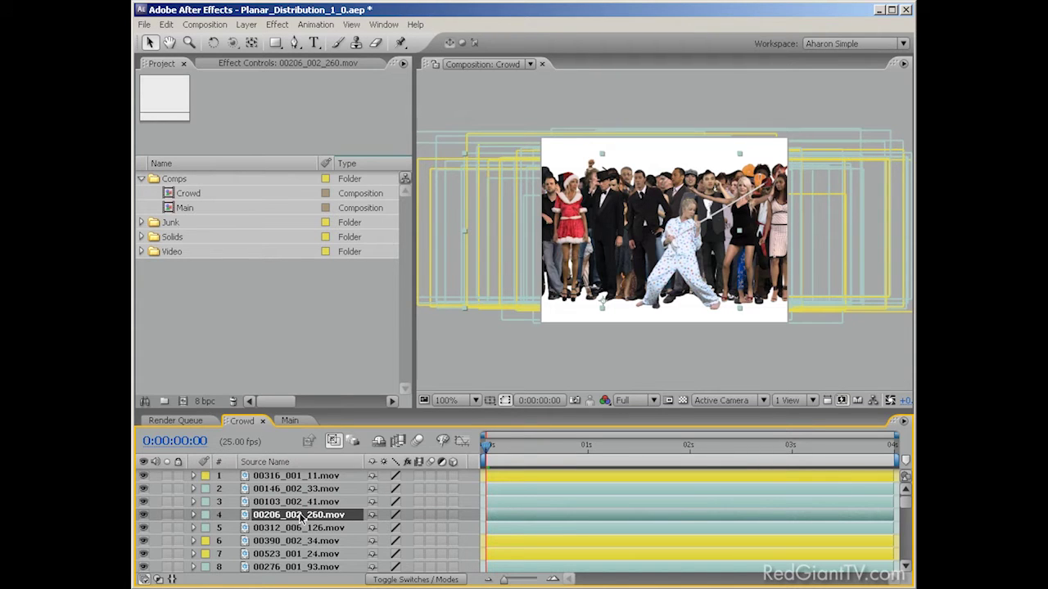
pyautogui.doubleClick(299, 516)
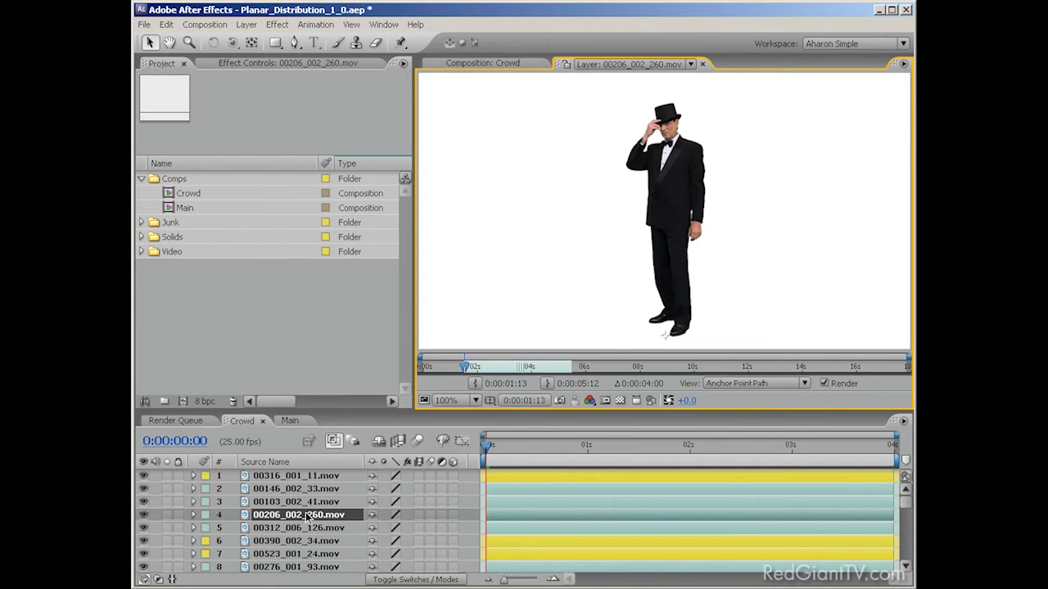
pyautogui.click(747, 385)
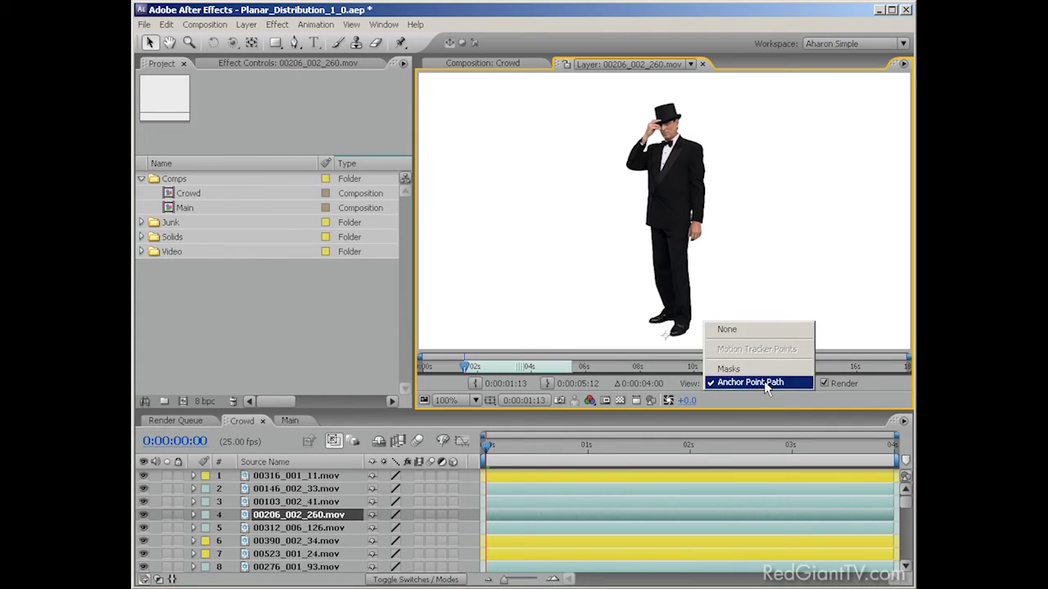
pyautogui.click(765, 381)
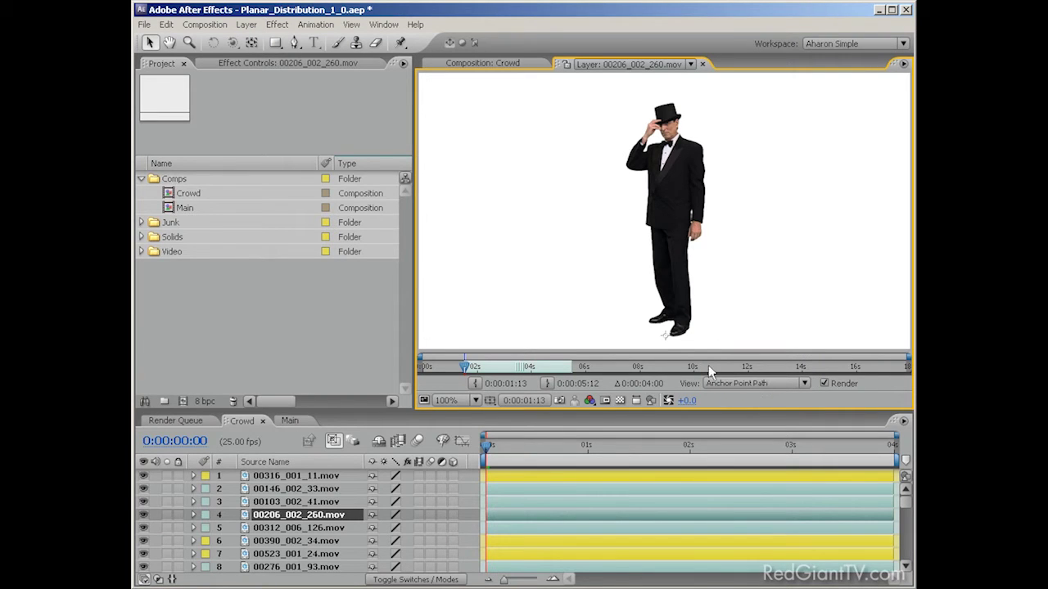
pyautogui.click(665, 327)
pyautogui.click(665, 336)
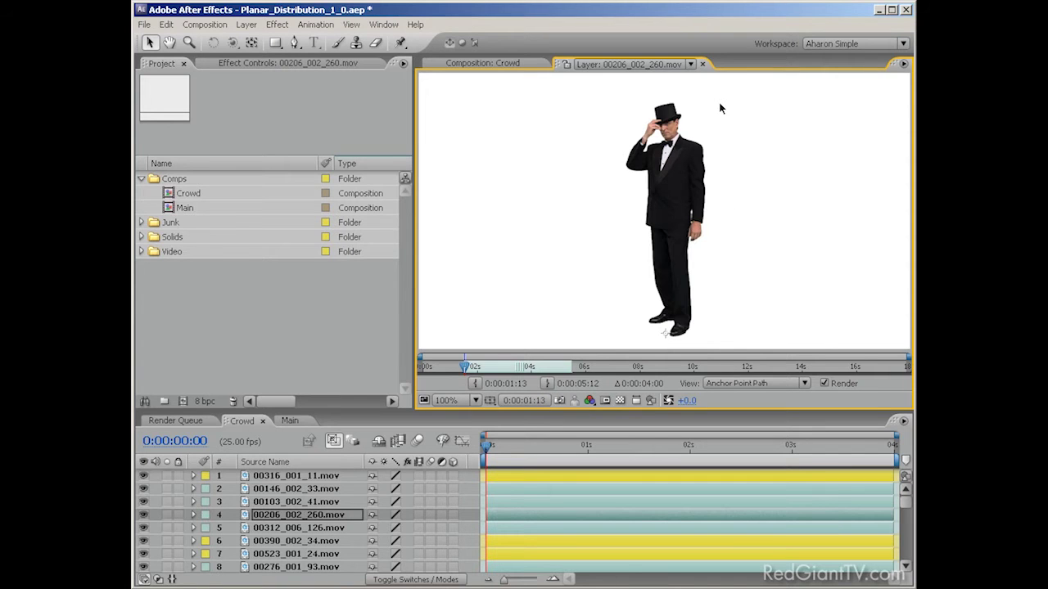
pyautogui.click(702, 64)
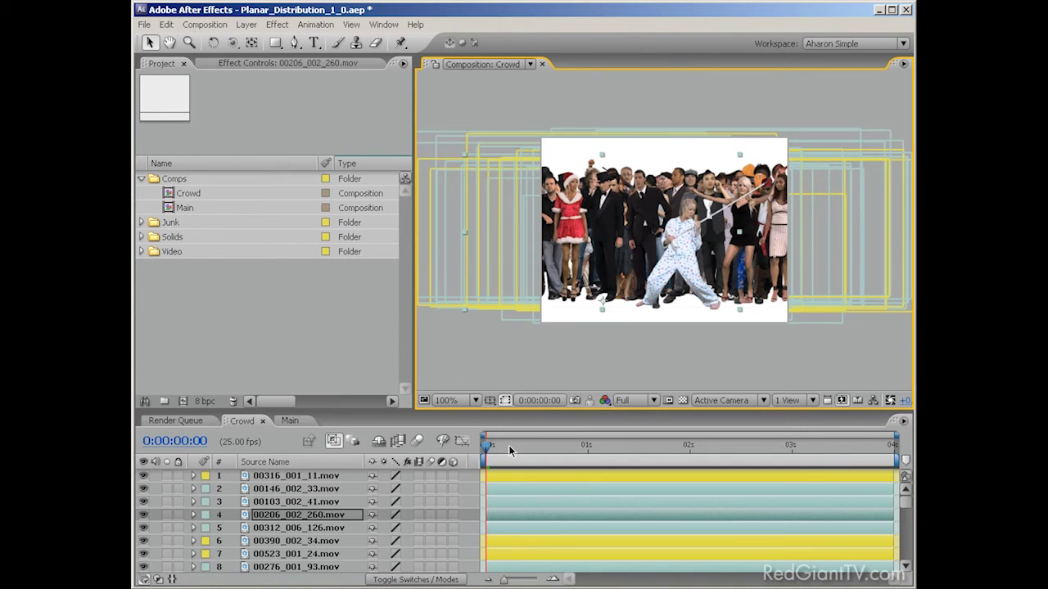
# Reveal the Anchor Point property of the 00206_002_260.mov layer and collapse it again
pyautogui.click(348, 516)
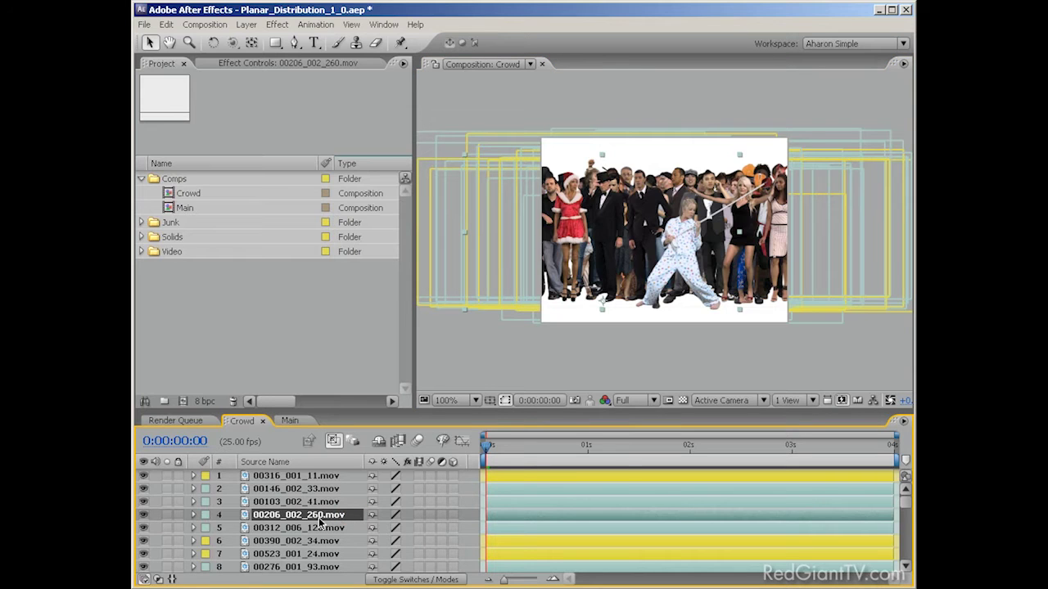
pyautogui.press('a')
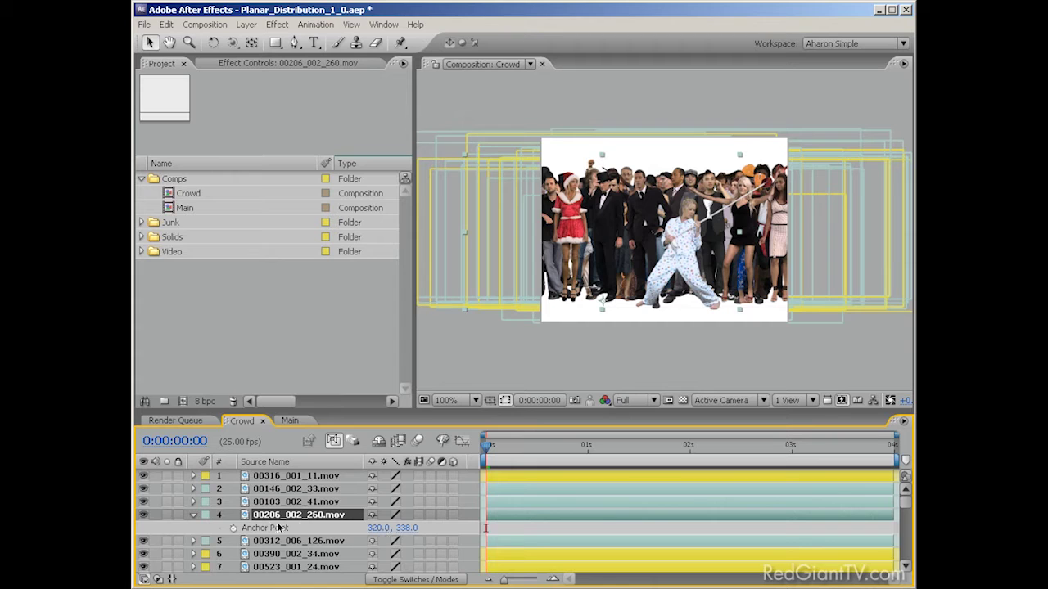
pyautogui.click(193, 515)
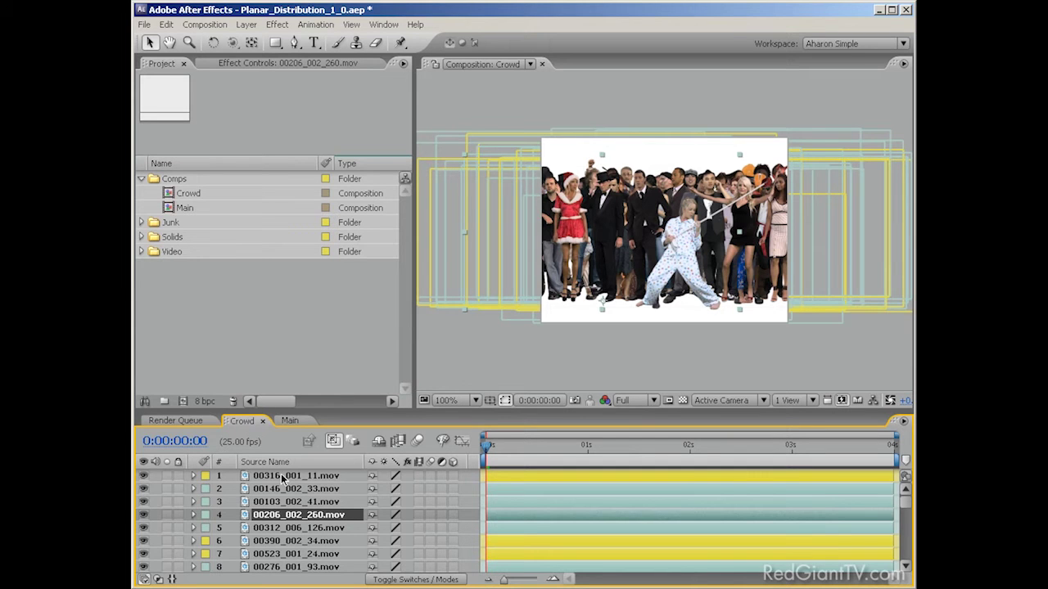
# Make all layers in the Crowd composition 3D and open the Planar Assistant for them
pyautogui.hotkey('ctrl', 'a')
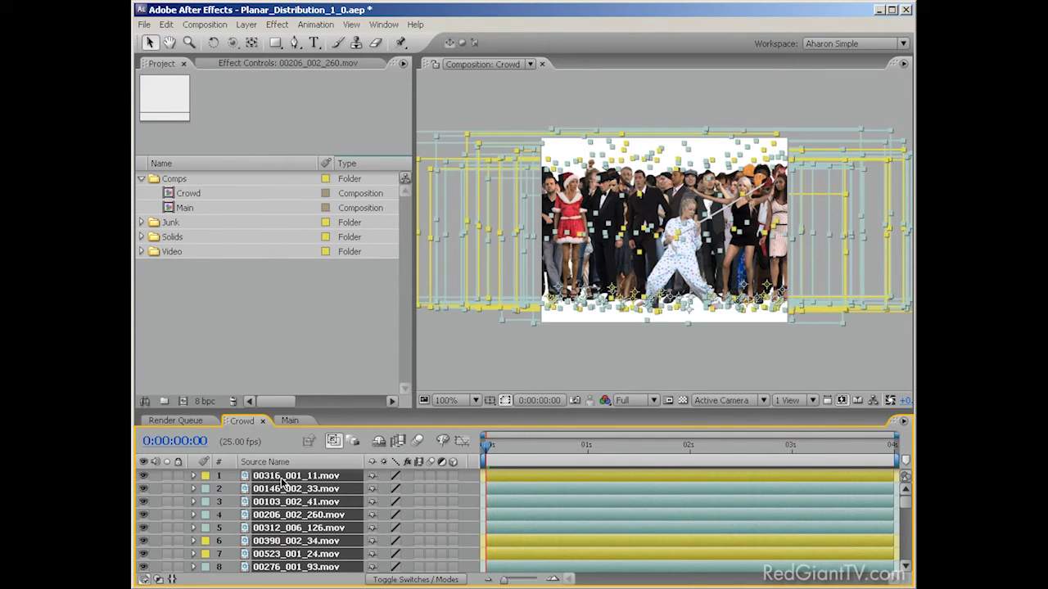
pyautogui.click(451, 473)
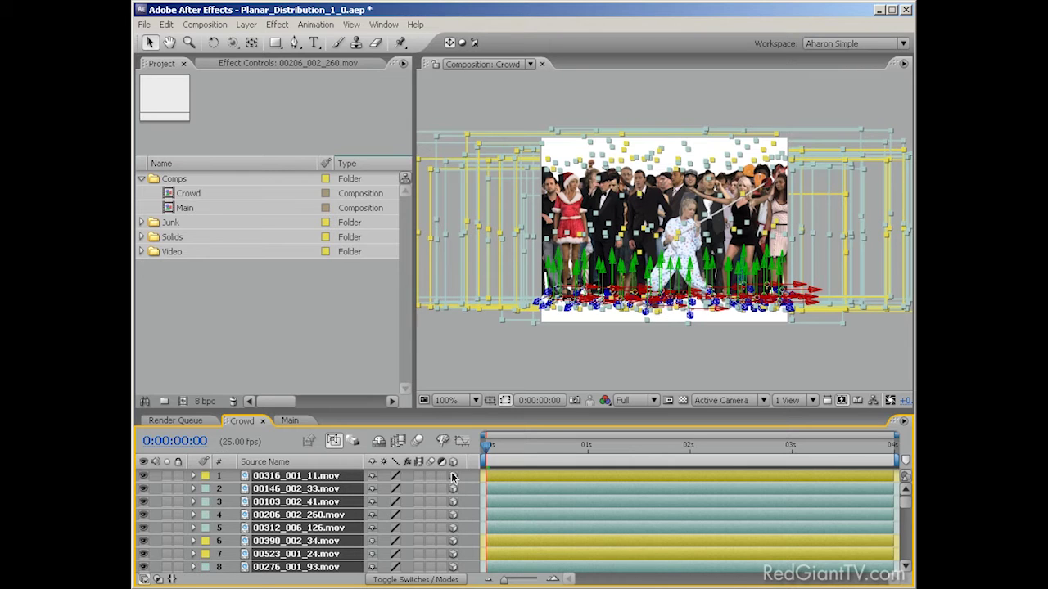
pyautogui.click(384, 24)
pyautogui.click(461, 140)
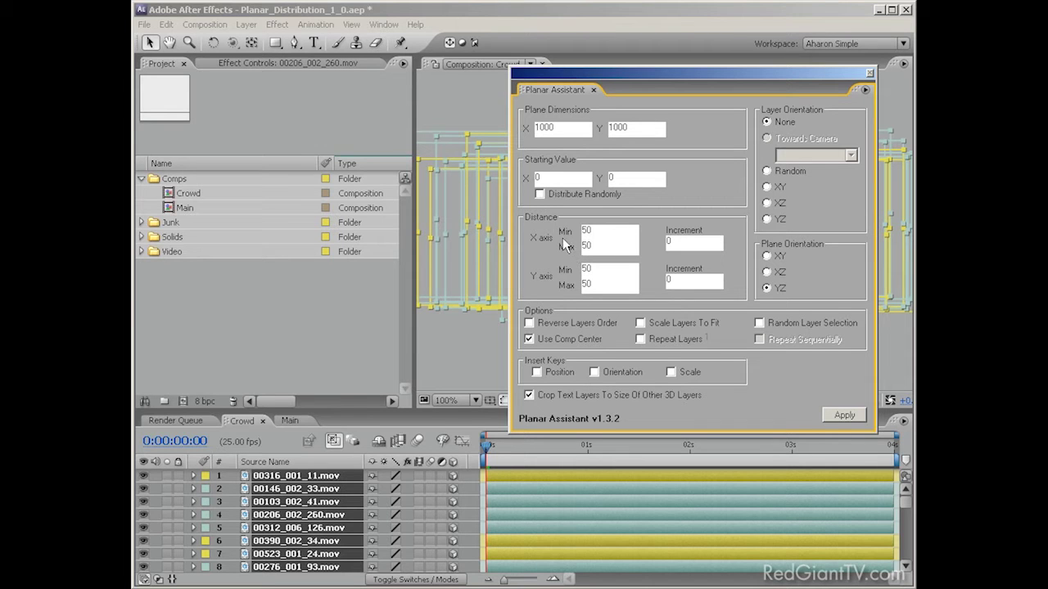
# Deselect all layers to examine which distribution plug-ins are available without a selection, and reselect every layer
pyautogui.click(445, 344)
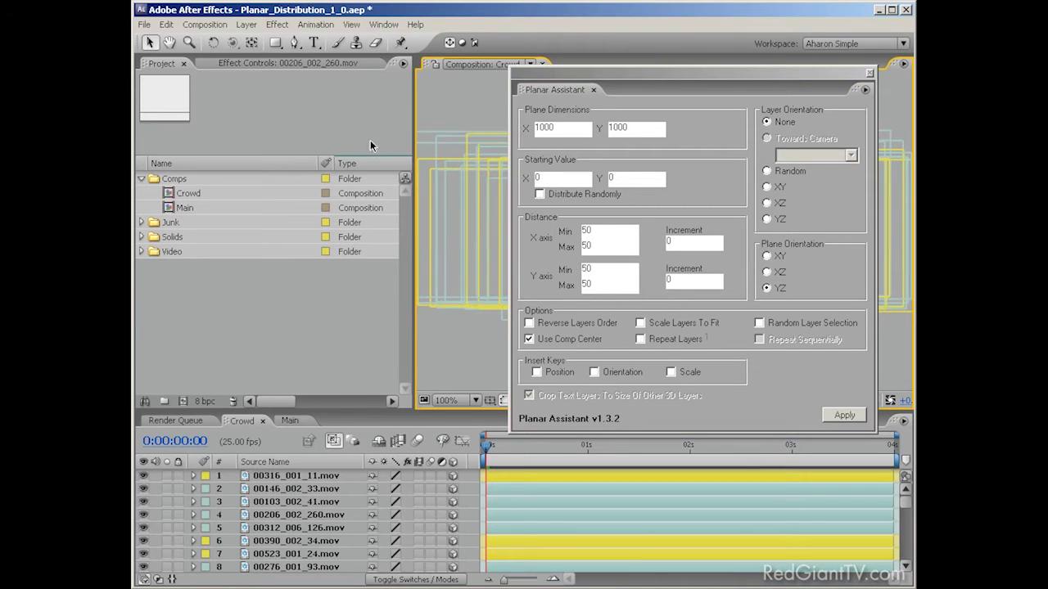
pyautogui.click(384, 24)
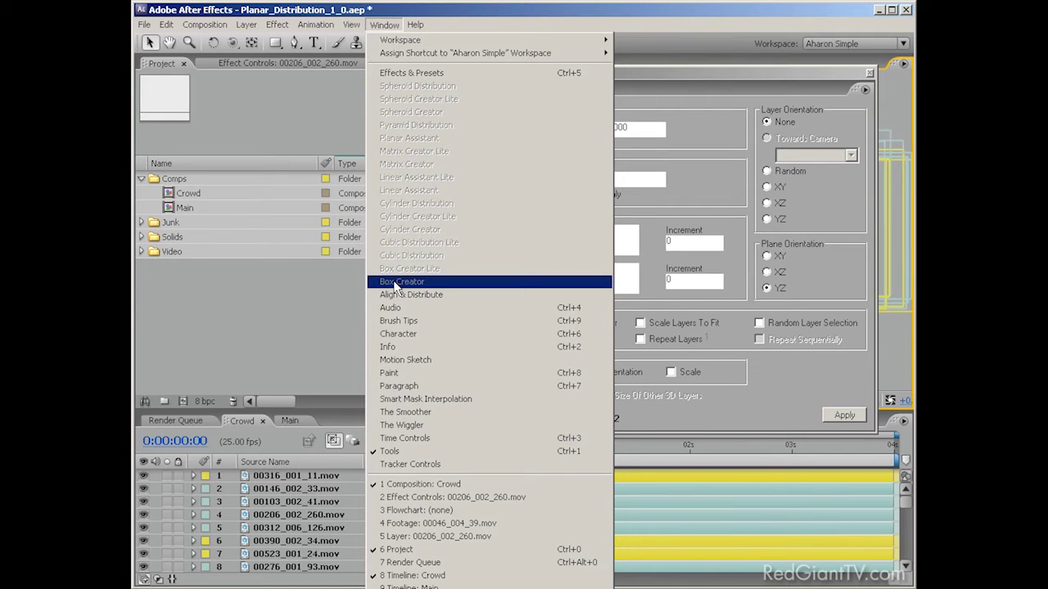
pyautogui.click(397, 177)
pyautogui.click(323, 297)
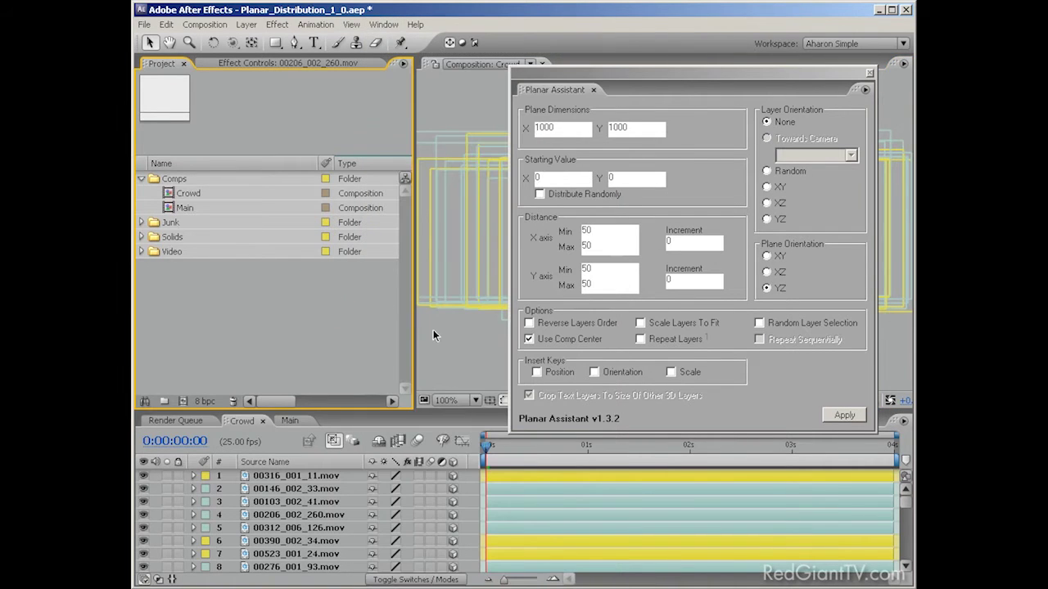
pyautogui.click(445, 358)
pyautogui.hotkey('ctrl', 'a')
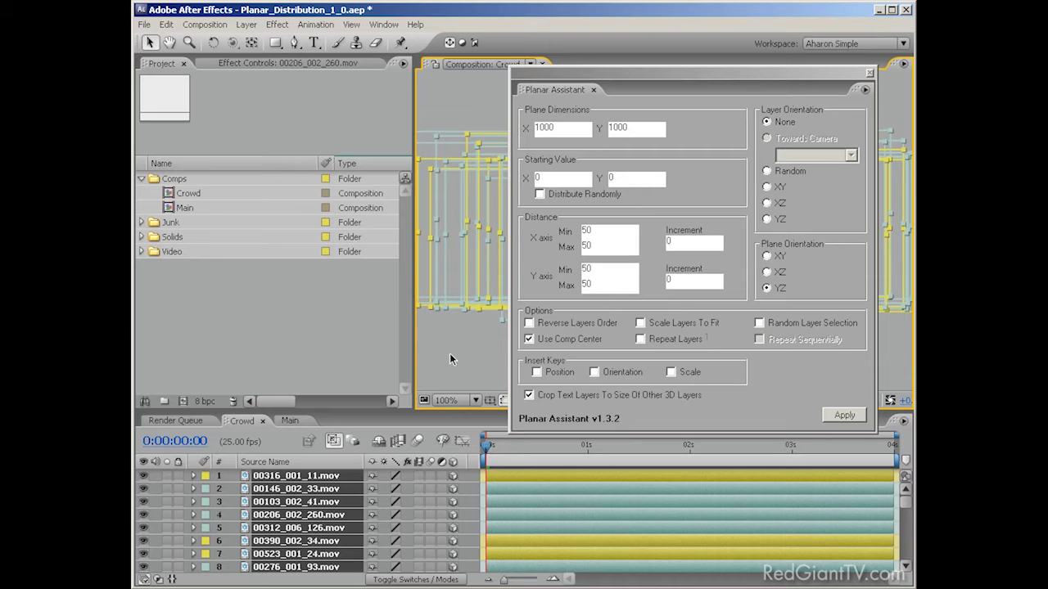
# Set the plane's Y dimension to 600 in the Planar Assistant and enable Distribute Randomly
pyautogui.click(572, 129)
pyautogui.doubleClick(574, 128)
pyautogui.moveTo(643, 128); pyautogui.dragTo(605, 129)
pyautogui.write('600')
pyautogui.click(611, 178)
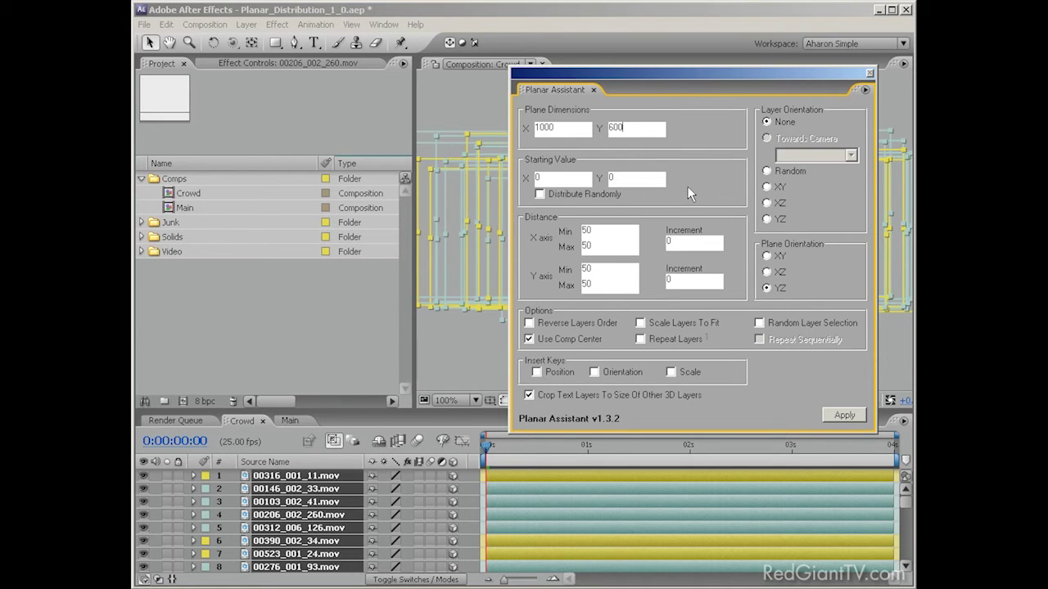
pyautogui.click(541, 195)
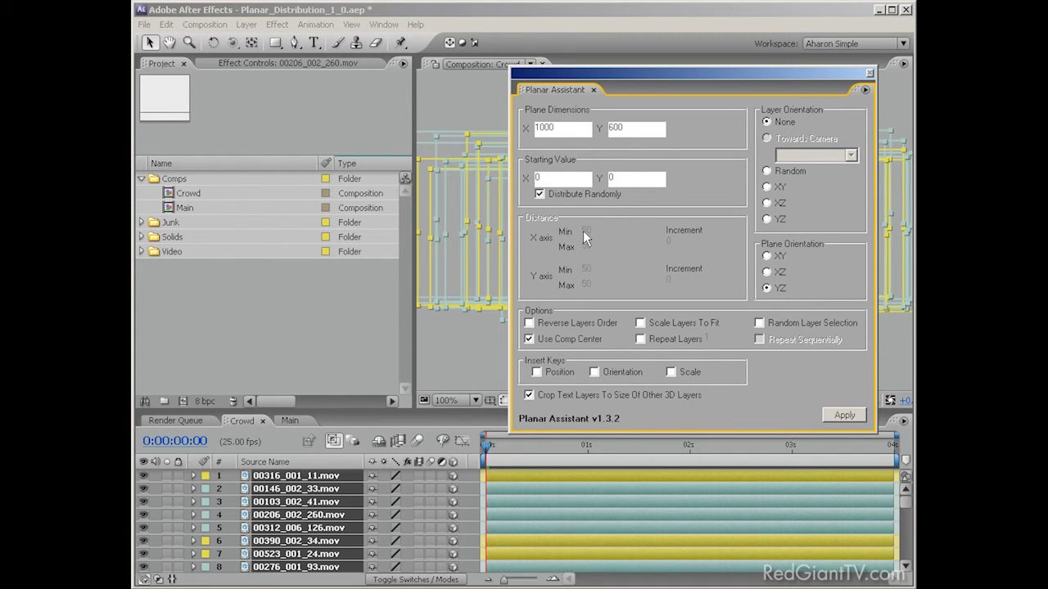
# Compare the plane orientations, choose XZ, and apply the random planar distribution to the crowd layers
pyautogui.click(793, 257)
pyautogui.click(778, 275)
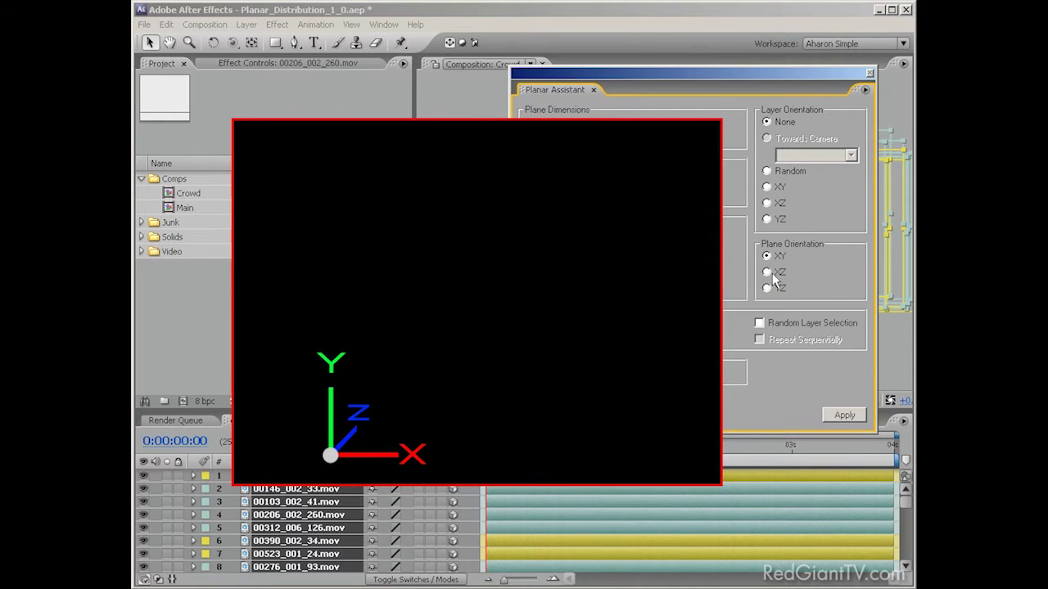
pyautogui.click(767, 290)
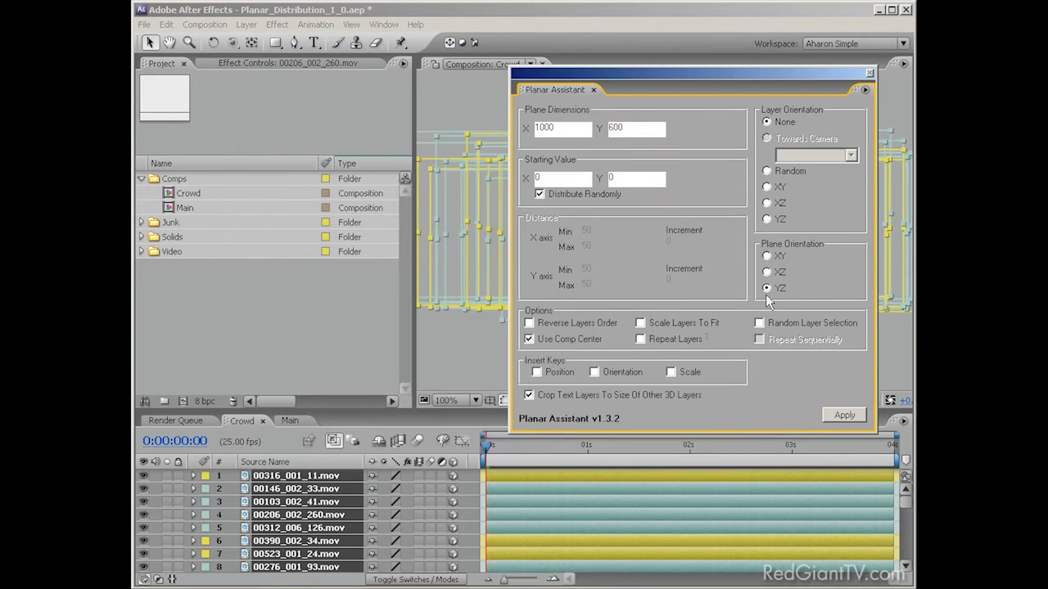
pyautogui.click(767, 273)
pyautogui.click(844, 416)
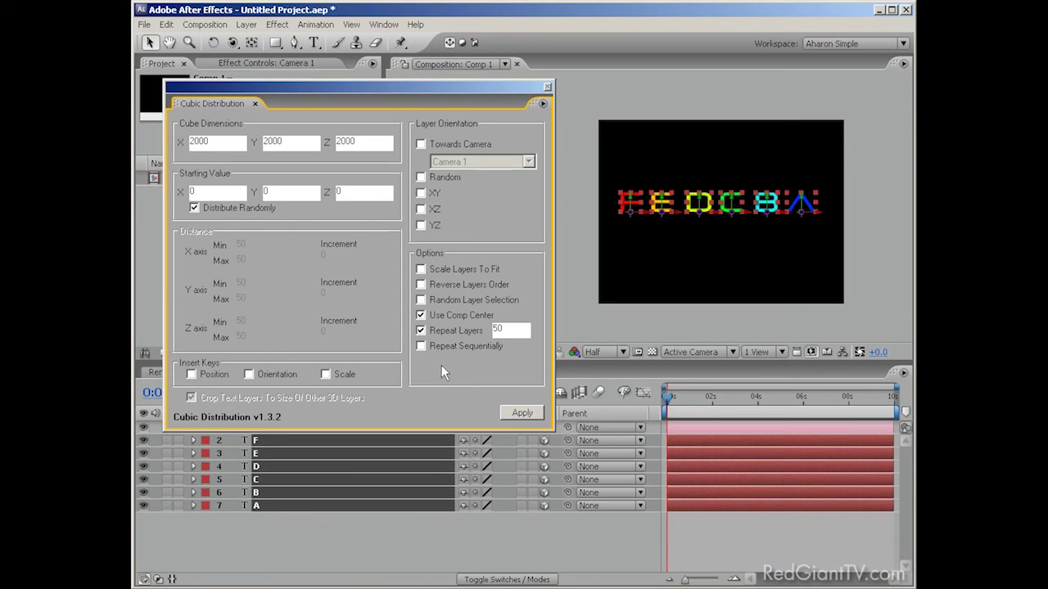
# Apply the Cubic Distribution to the letter layers A to F in Comp 1 and orbit the camera around them
pyautogui.click(521, 413)
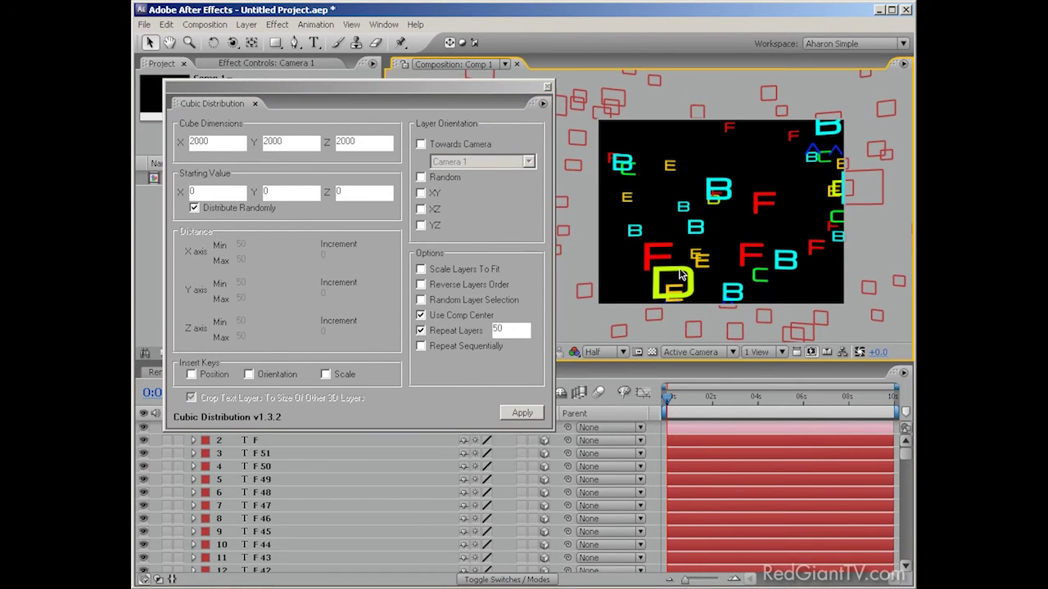
pyautogui.press('c')
pyautogui.moveTo(712, 238); pyautogui.dragTo(685, 228)
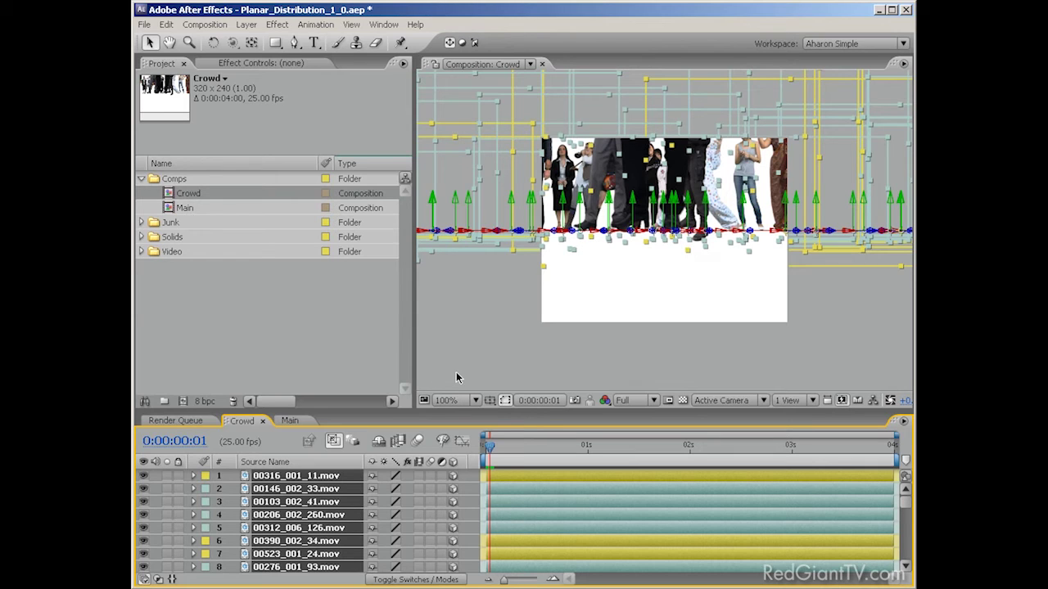
# Add the Crowd composition to Main beneath Camera 1 and make it a 3D layer
pyautogui.click(297, 420)
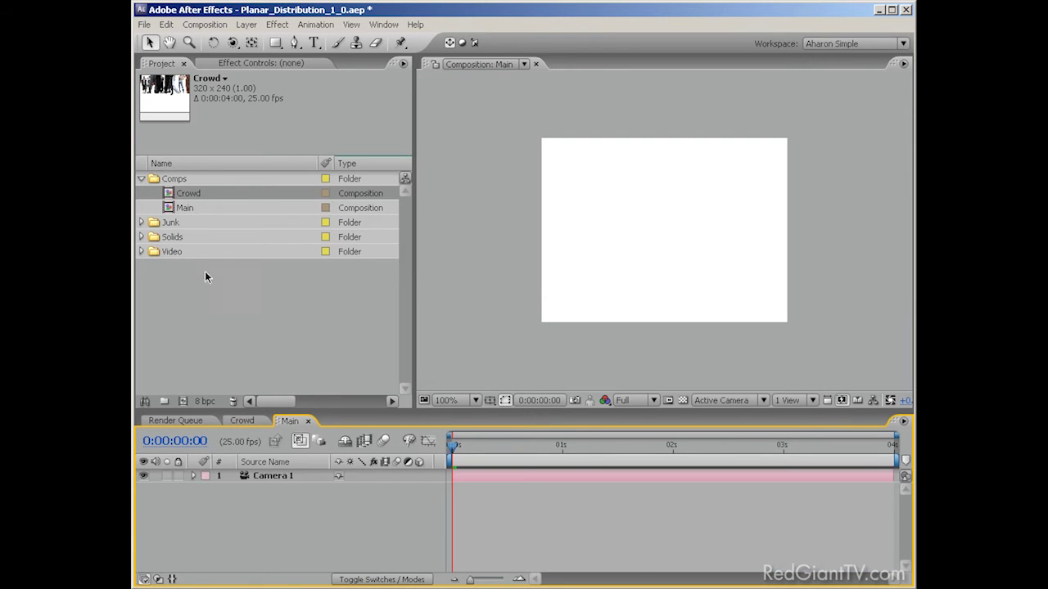
pyautogui.moveTo(189, 194); pyautogui.dragTo(247, 502)
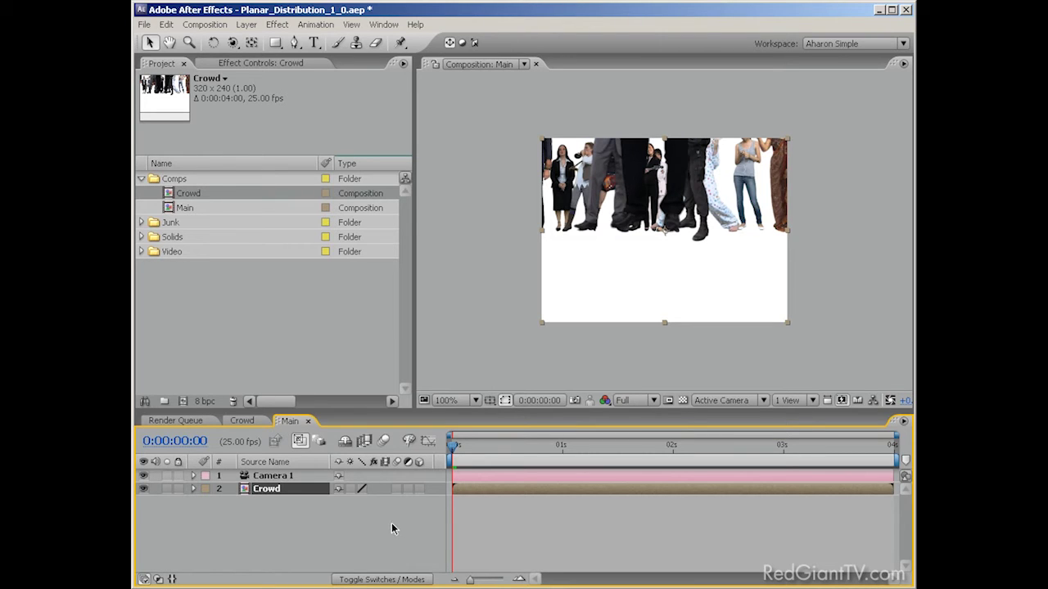
pyautogui.click(419, 489)
# Orbit the camera around the Crowd layer and pull it back, and undo both camera moves
pyautogui.press('c')
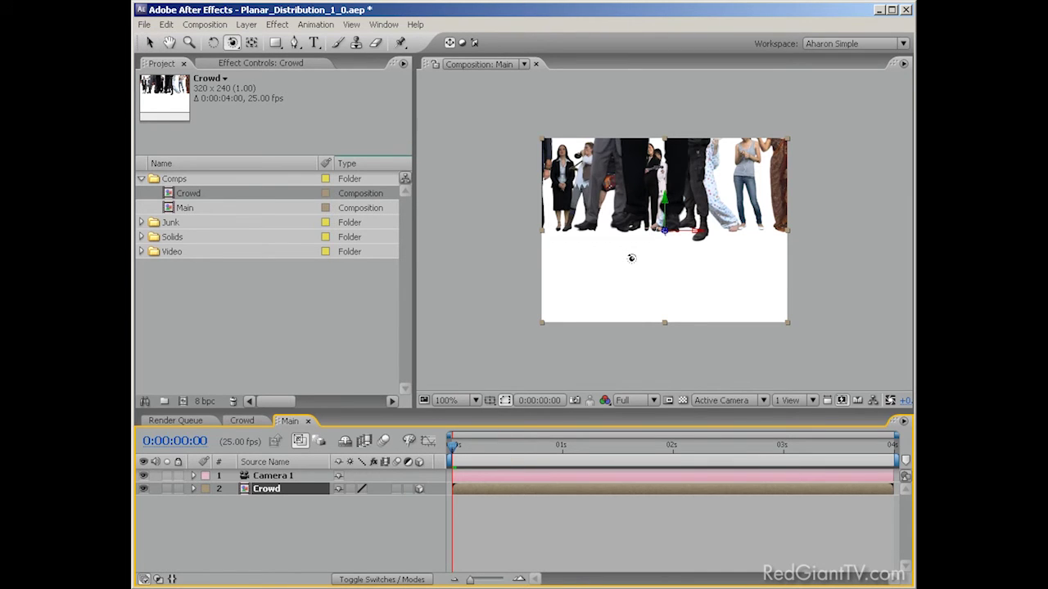
pyautogui.moveTo(620, 257); pyautogui.dragTo(695, 300)
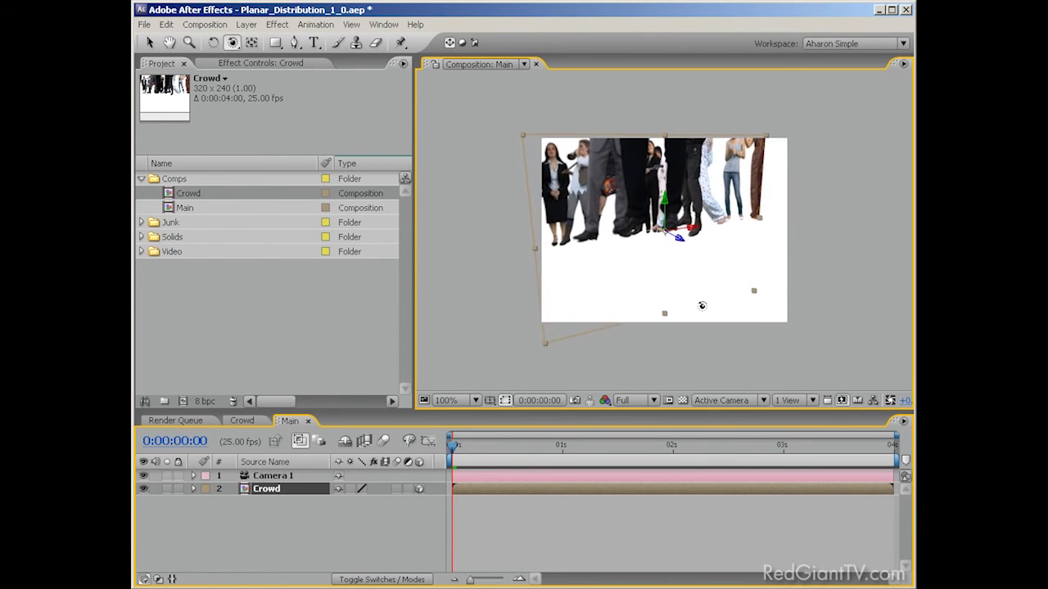
pyautogui.press('c')
pyautogui.press('c')
pyautogui.moveTo(642, 246); pyautogui.dragTo(634, 391)
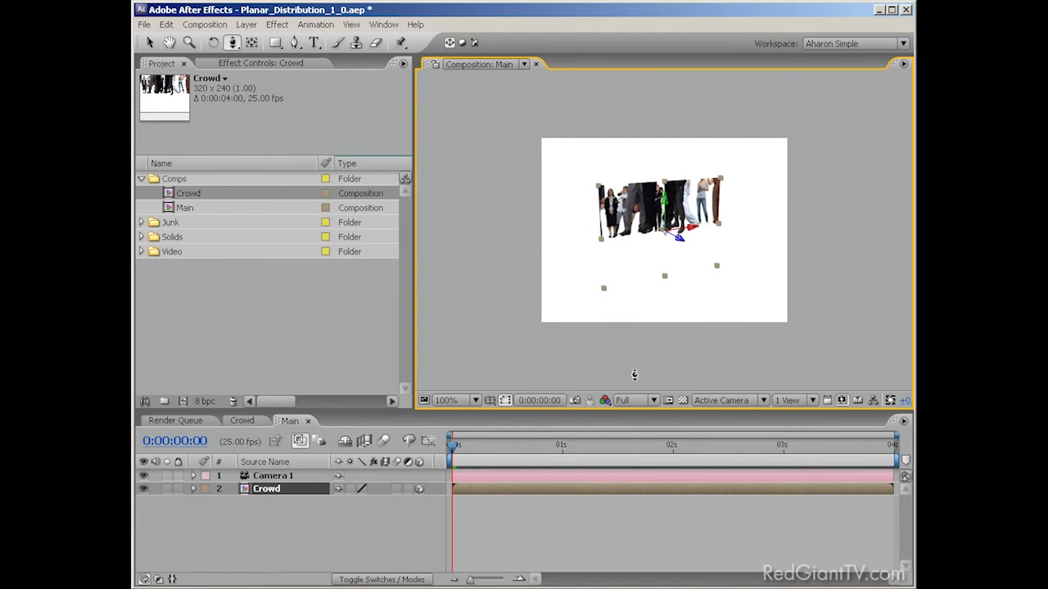
pyautogui.hotkey('ctrl', 'z')
pyautogui.hotkey('ctrl', 'z')
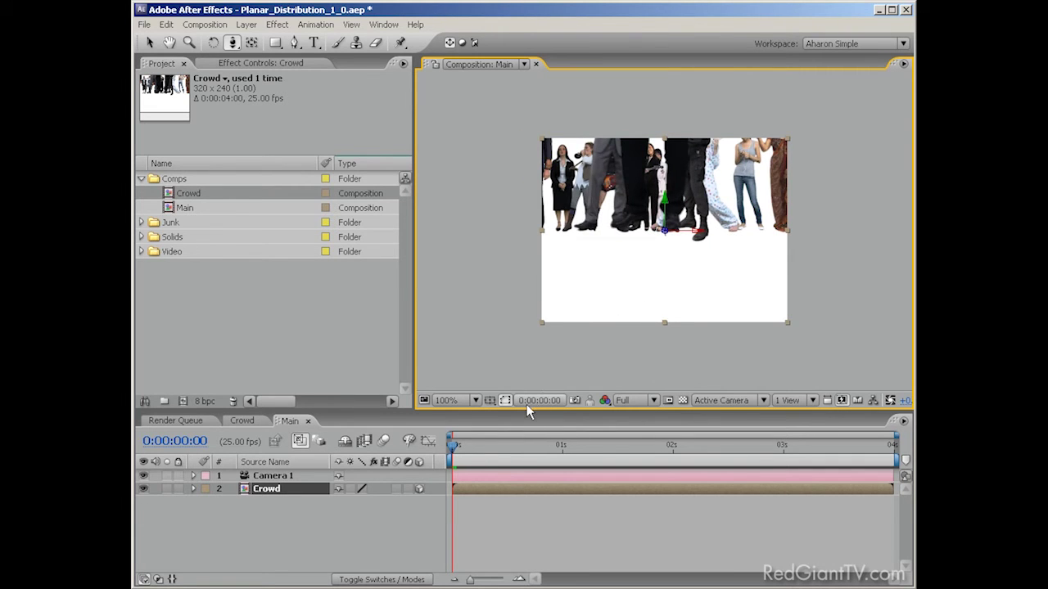
# Turn on Collapse Transformations for the Crowd layer in Main and orbit the camera to check the crowd's depth
pyautogui.press('v')
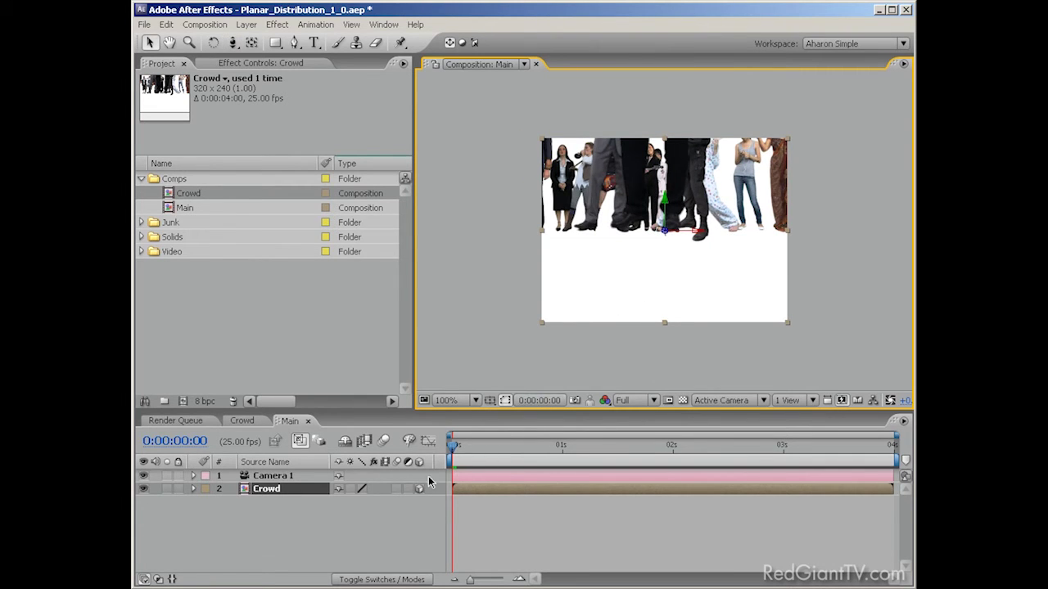
pyautogui.click(349, 489)
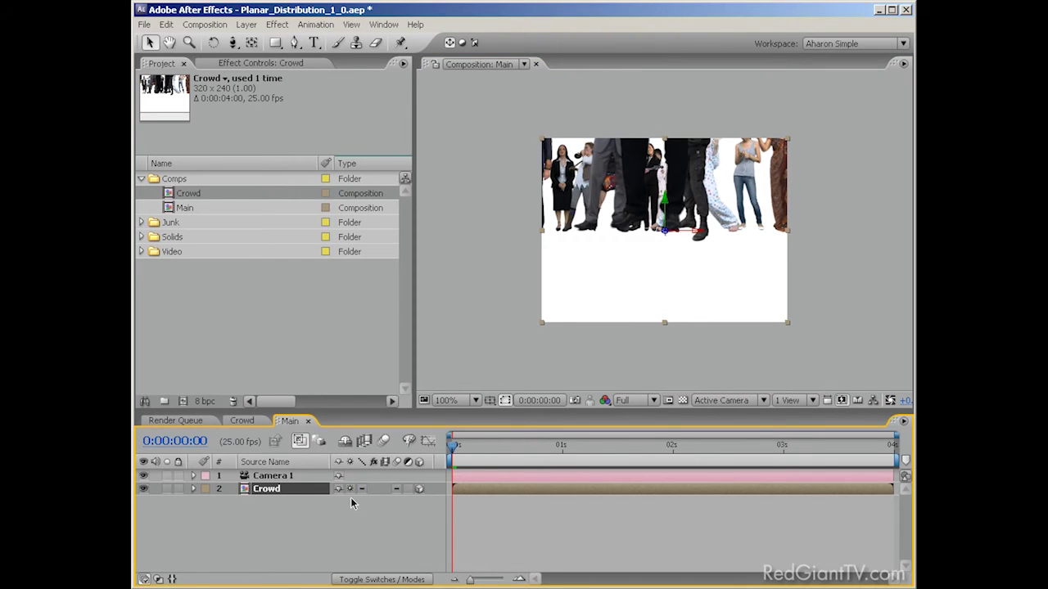
pyautogui.press('c')
pyautogui.moveTo(637, 264); pyautogui.dragTo(651, 334)
pyautogui.press('c')
pyautogui.press('c')
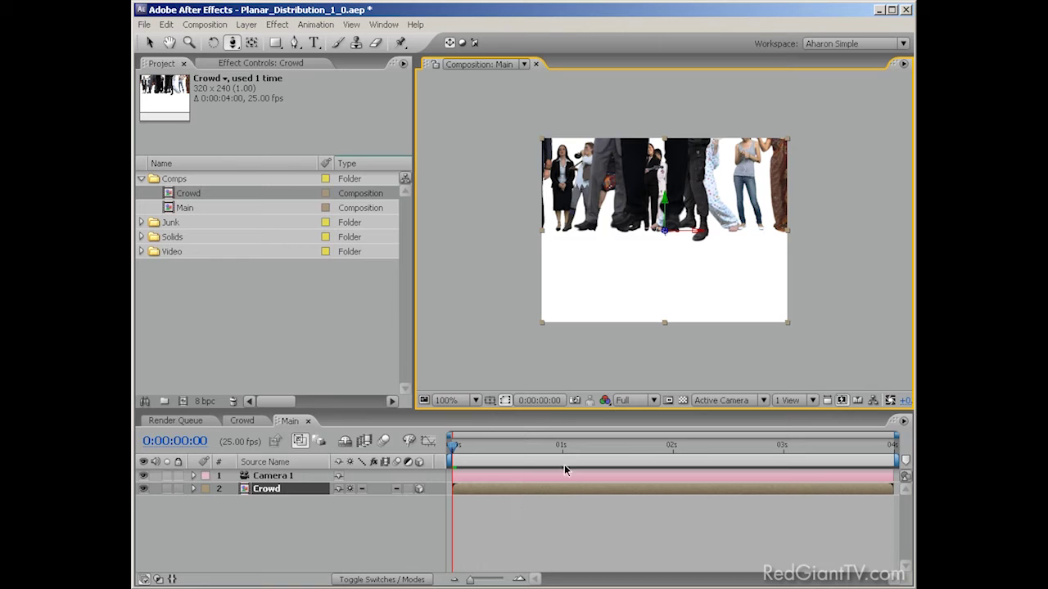
# Move the Crowd layer down in Main and pull the camera back until the people are framed at full height
pyautogui.press('v')
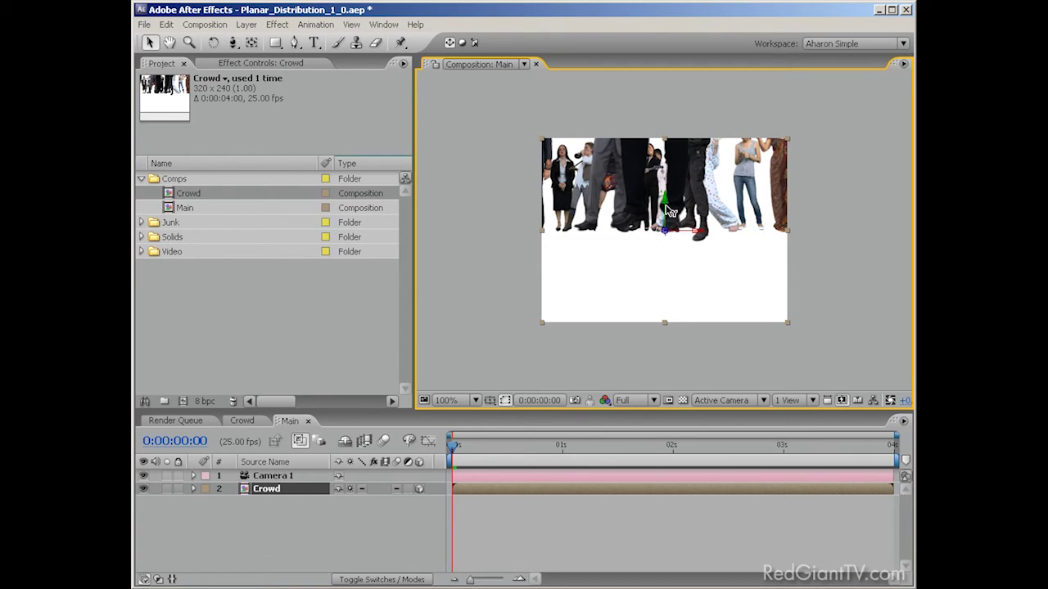
pyautogui.moveTo(666, 206); pyautogui.dragTo(668, 287)
pyautogui.press('c')
pyautogui.moveTo(668, 289); pyautogui.dragTo(665, 351)
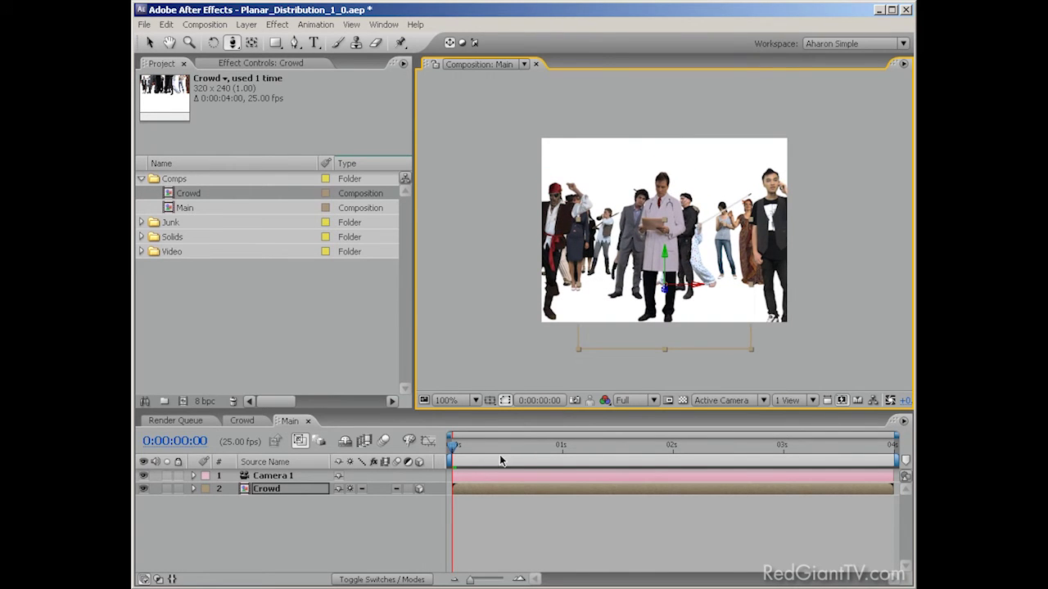
# Check the individual 3D layers in the Crowd composition, return to Main and orbit the camera around the crowd
pyautogui.click(398, 489)
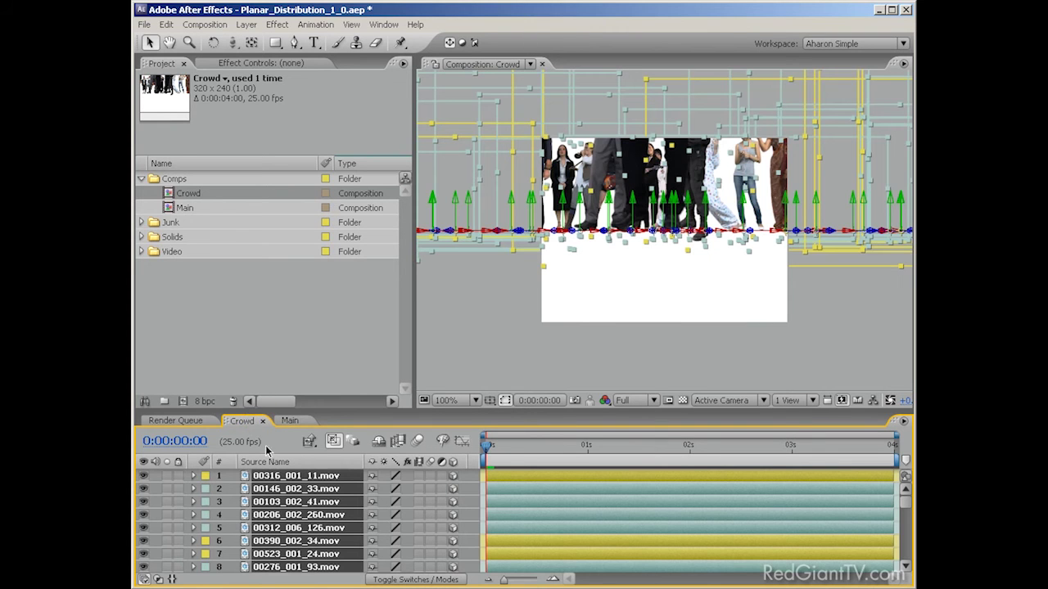
pyautogui.click(429, 474)
pyautogui.click(290, 421)
pyautogui.press('c')
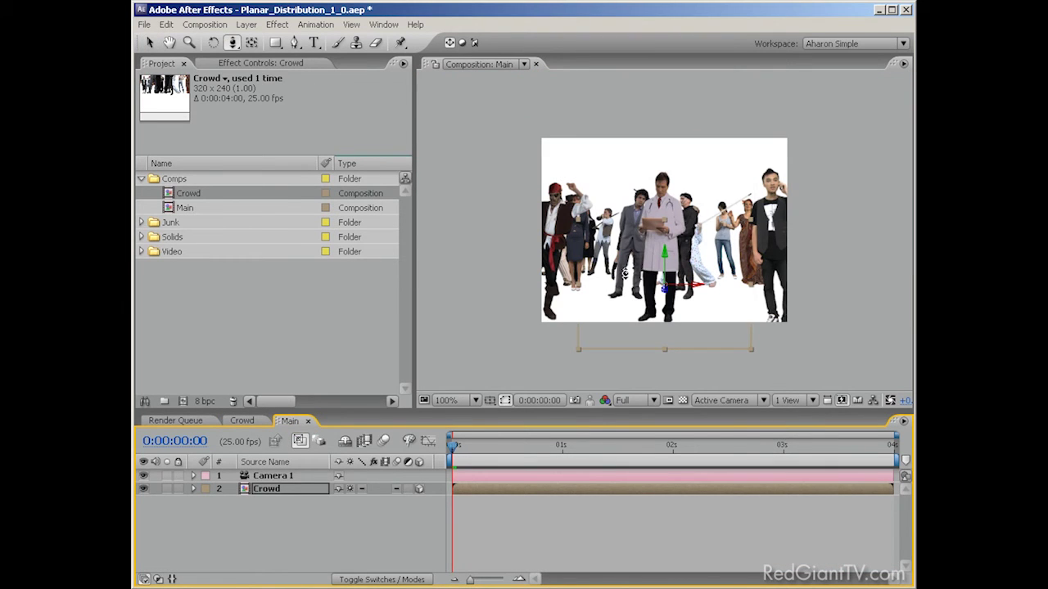
pyautogui.press('c')
pyautogui.moveTo(625, 272); pyautogui.dragTo(441, 271)
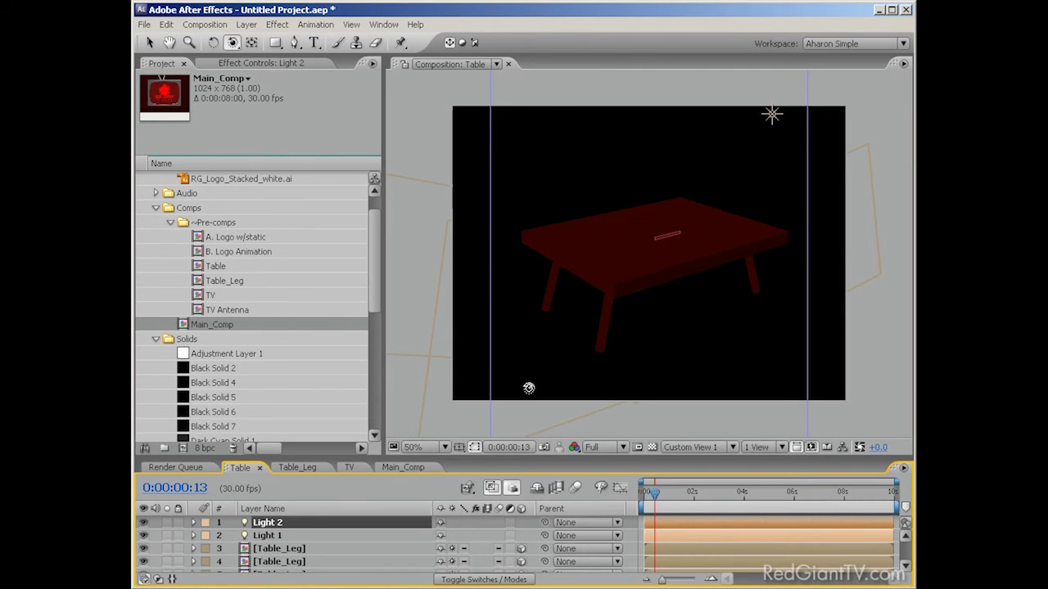
# Orbit the view in the Table, Table_Leg, TV and Main_Comp compositions to inspect the nested 3D models
pyautogui.moveTo(599, 352)
pyautogui.mouseDown()
pyautogui.moveTo(622, 358)
pyautogui.moveTo(606, 363)
pyautogui.moveTo(562, 339)
pyautogui.moveTo(561, 349)
pyautogui.moveTo(594, 358)
pyautogui.mouseUp()
pyautogui.click(321, 474)
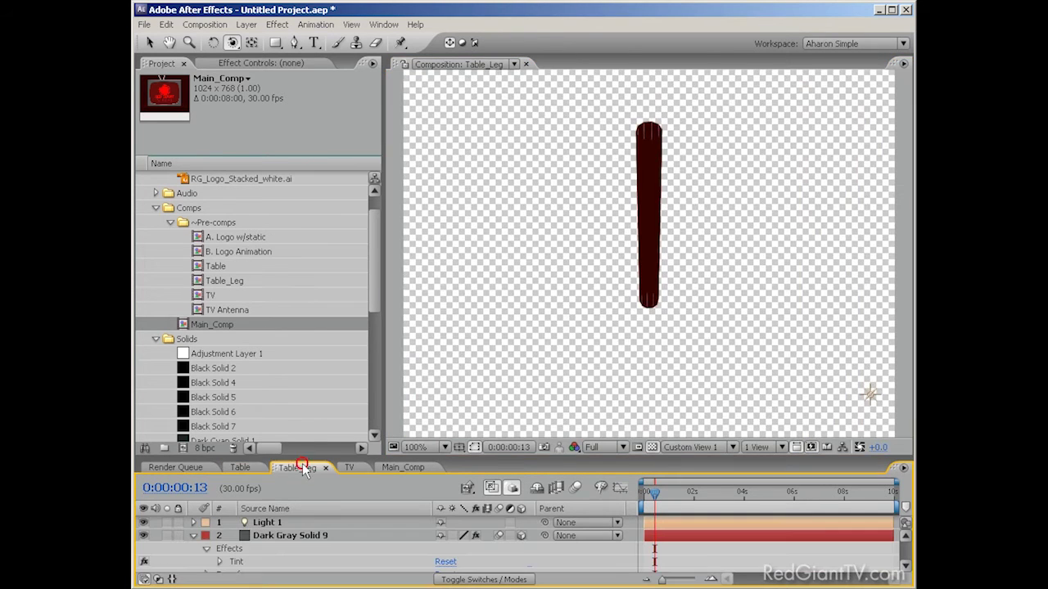
pyautogui.moveTo(664, 348); pyautogui.dragTo(617, 300)
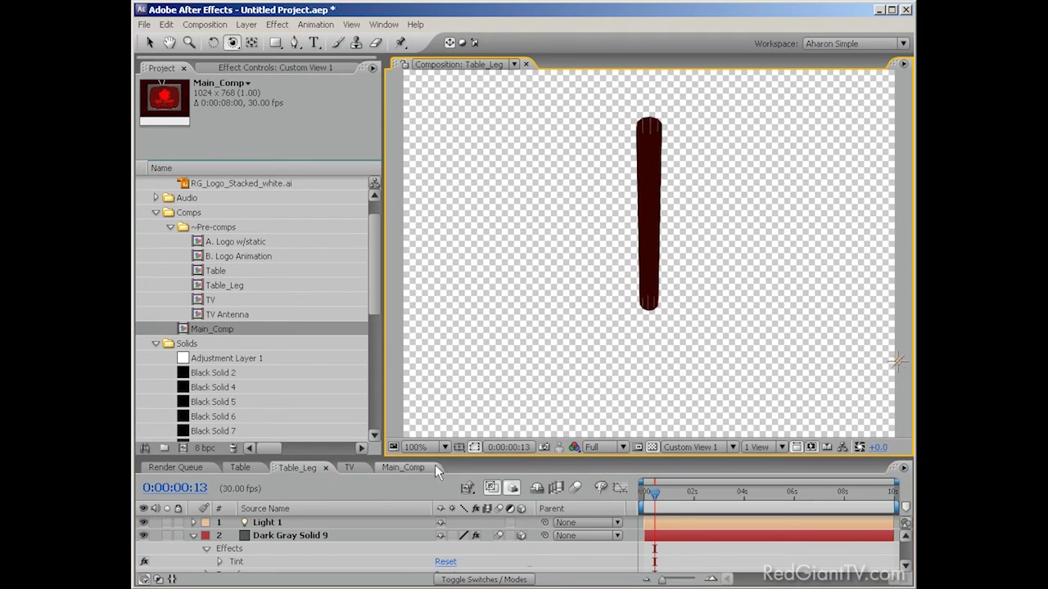
pyautogui.click(349, 467)
pyautogui.moveTo(592, 342)
pyautogui.mouseDown()
pyautogui.moveTo(648, 353)
pyautogui.moveTo(655, 344)
pyautogui.moveTo(578, 327)
pyautogui.mouseUp()
pyautogui.click(426, 468)
pyautogui.moveTo(644, 352); pyautogui.dragTo(660, 358)
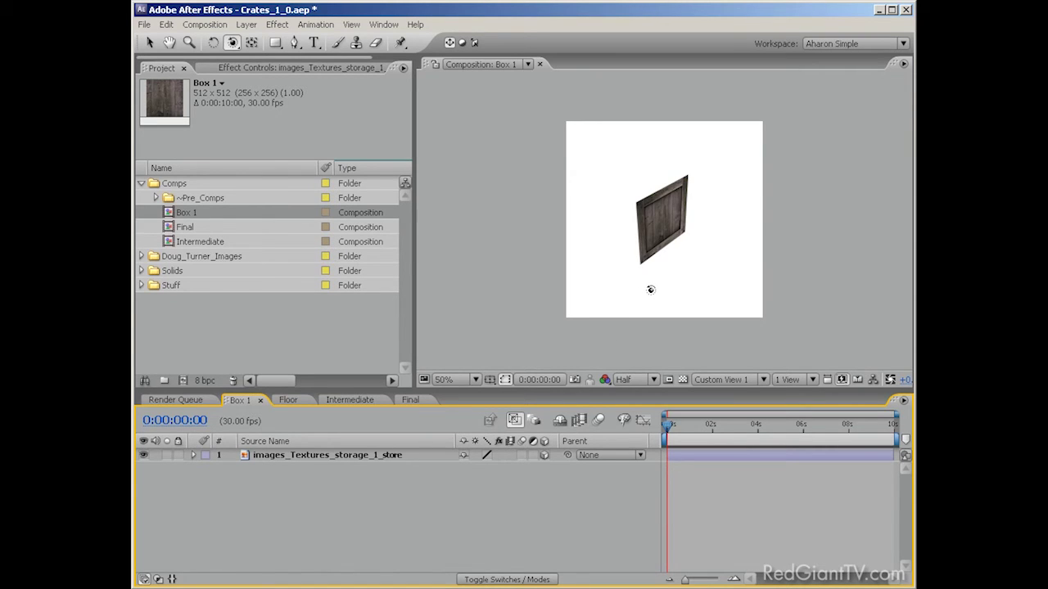
# Configure the Box Creator for Box 1 to fit the box to the layers and repeat the layers 5 times
pyautogui.moveTo(648, 292)
pyautogui.mouseDown()
pyautogui.moveTo(614, 266)
pyautogui.moveTo(679, 296)
pyautogui.moveTo(673, 308)
pyautogui.moveTo(587, 272)
pyautogui.moveTo(603, 290)
pyautogui.moveTo(648, 300)
pyautogui.moveTo(652, 290)
pyautogui.mouseUp()
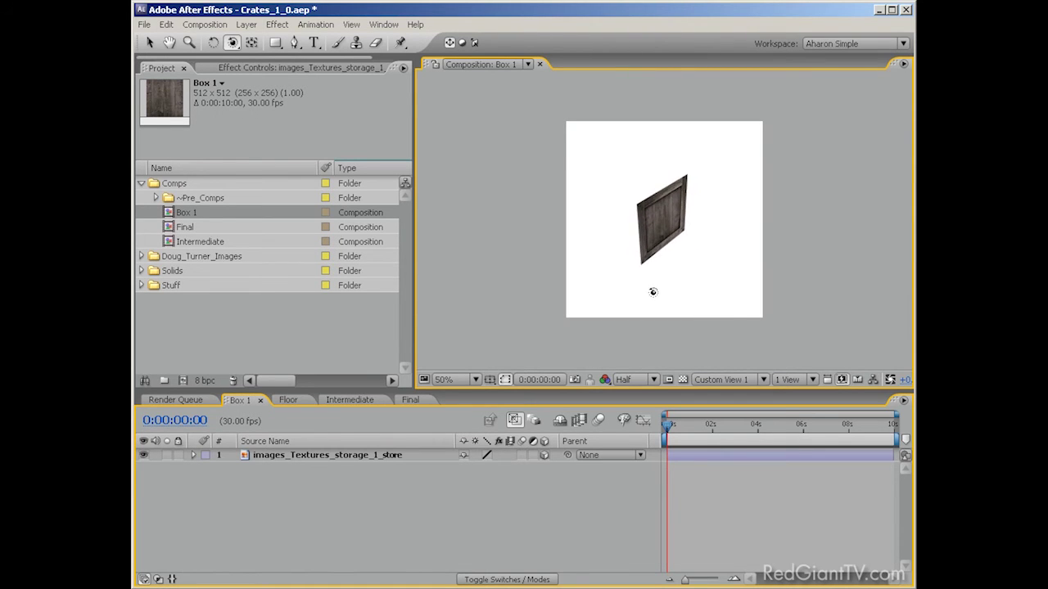
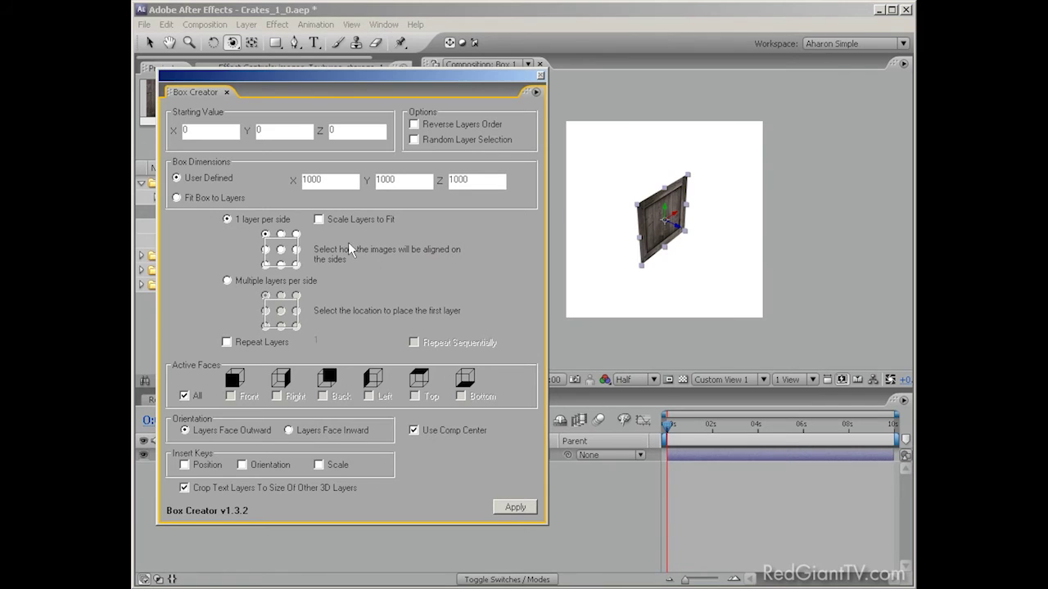
pyautogui.click(176, 198)
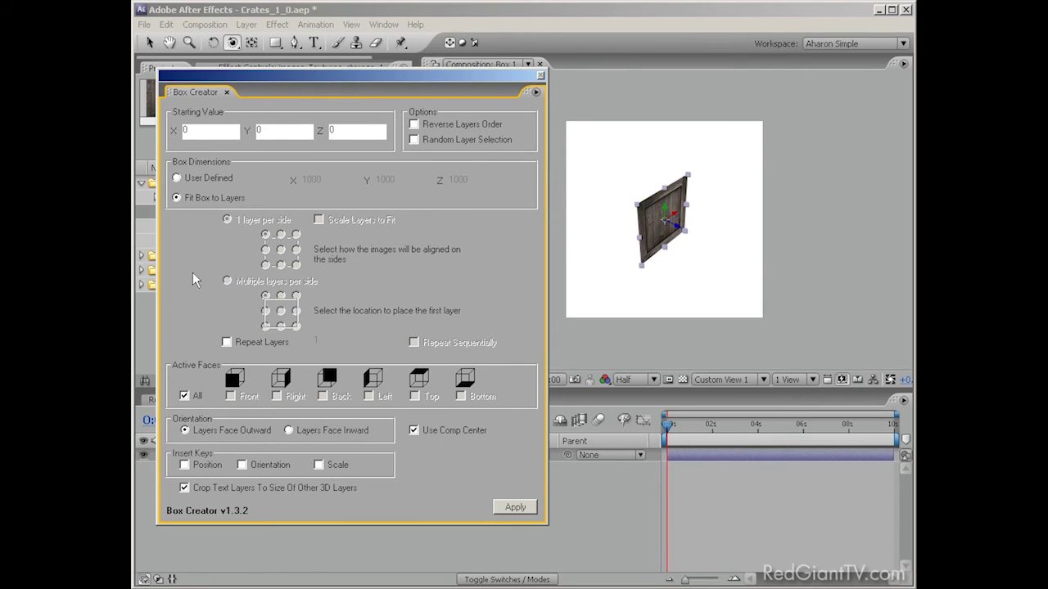
pyautogui.click(227, 343)
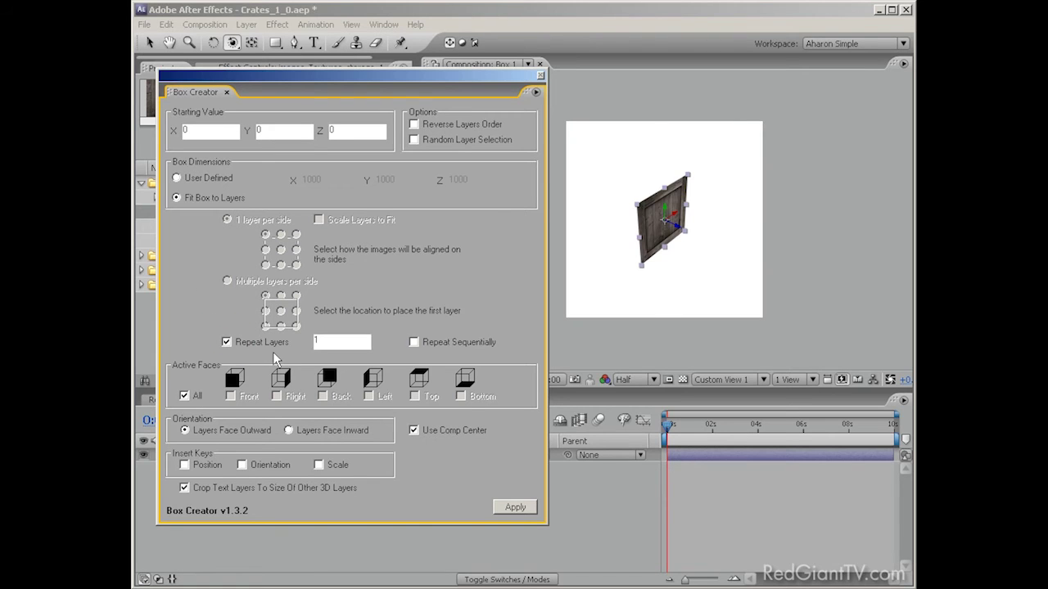
pyautogui.click(327, 341)
pyautogui.write('5')
# Apply a user-defined 200 × 200 × 200 box with multiple layers per side and 50 repeats to the coloured layers, and orbit around it
pyautogui.click(177, 178)
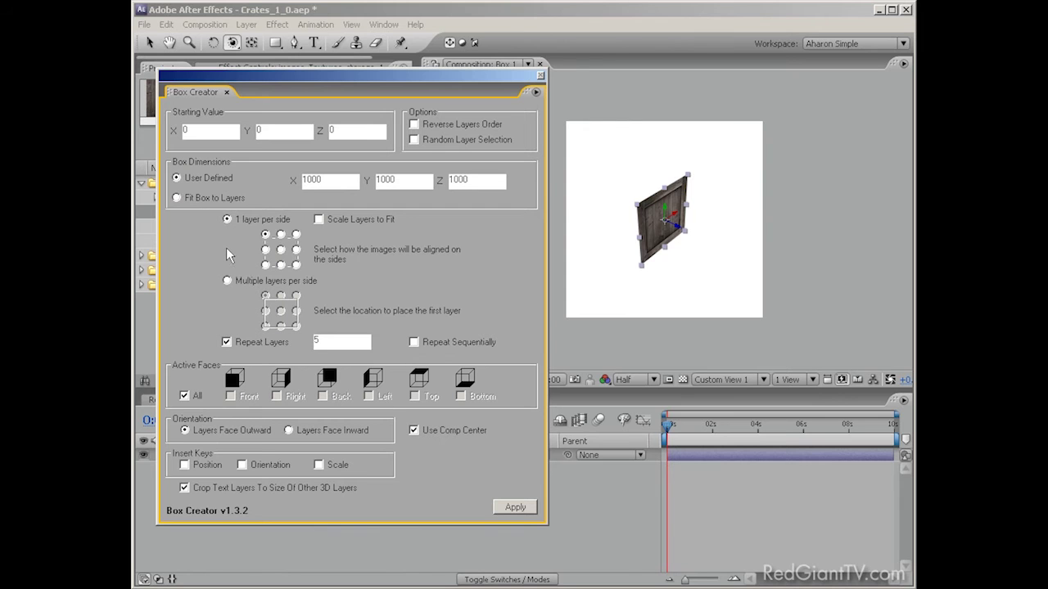
pyautogui.click(226, 280)
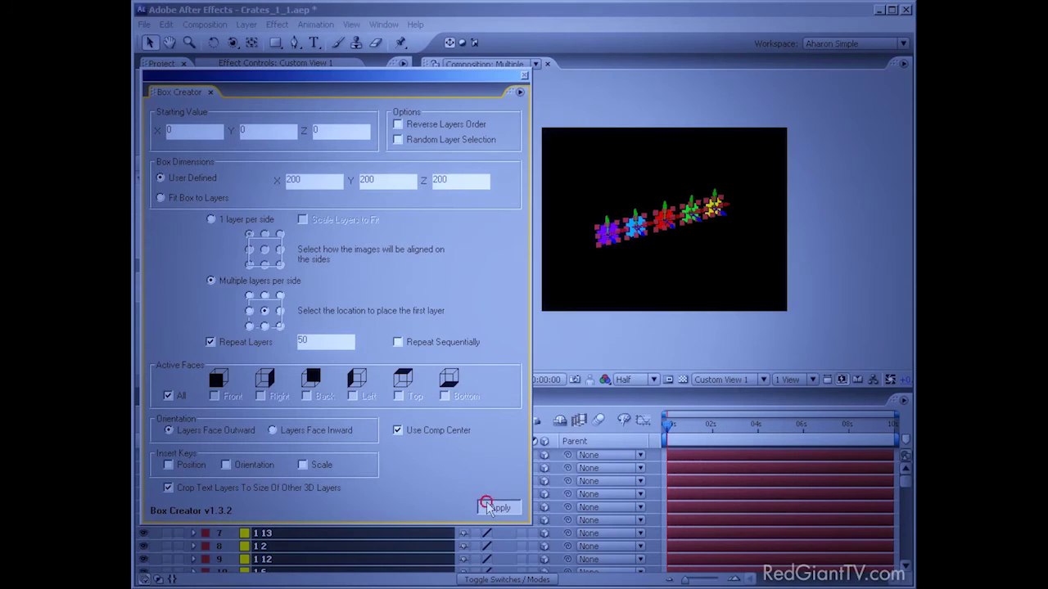
pyautogui.click(500, 506)
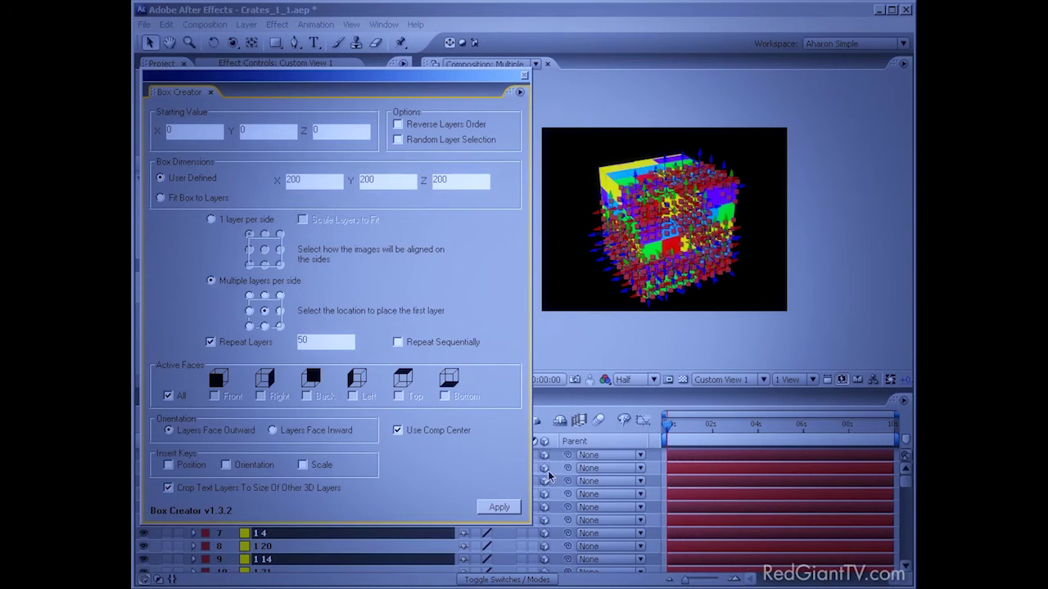
pyautogui.click(601, 357)
pyautogui.press('c')
pyautogui.moveTo(581, 290); pyautogui.dragTo(674, 295)
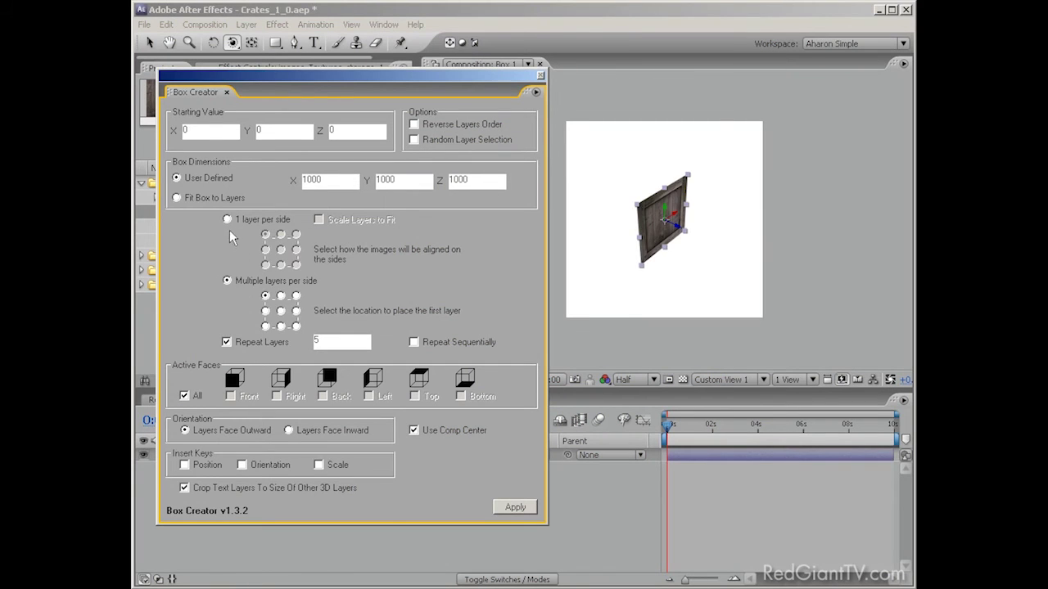
# Fit the box to the layers again and apply the Box Creator to the storage texture layer in Box 1 to build the crate
pyautogui.click(227, 219)
pyautogui.click(176, 198)
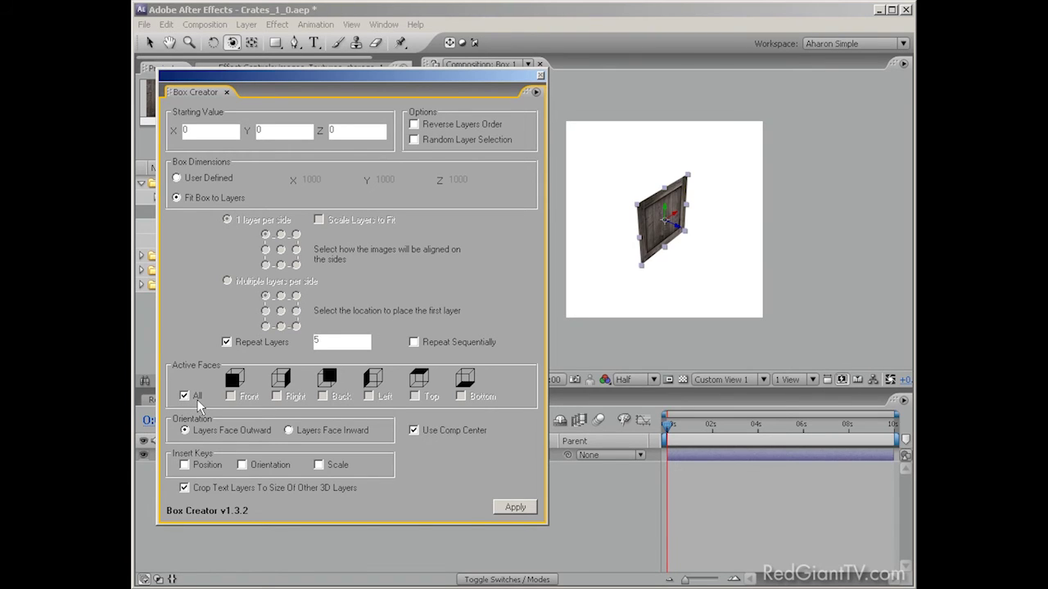
pyautogui.click(676, 463)
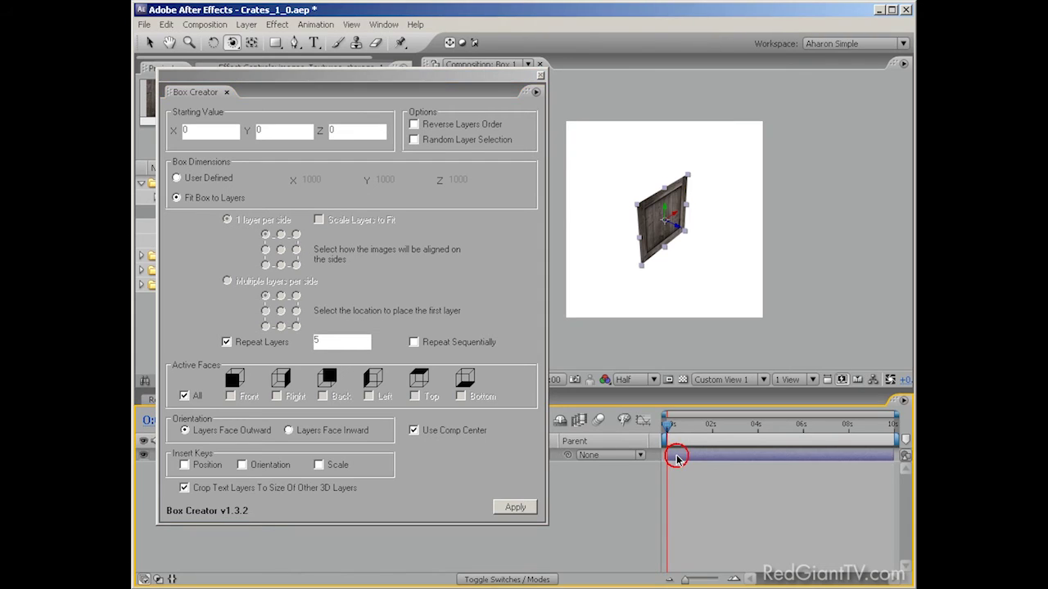
pyautogui.click(513, 505)
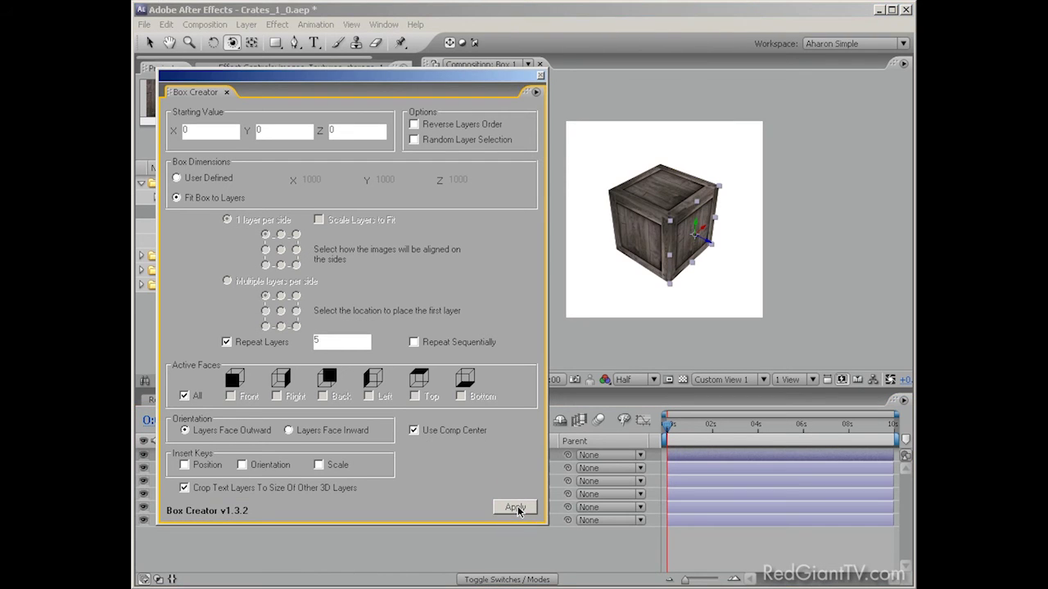
pyautogui.moveTo(692, 252)
pyautogui.mouseDown()
pyautogui.moveTo(641, 246)
pyautogui.moveTo(608, 182)
pyautogui.moveTo(700, 248)
pyautogui.mouseUp()
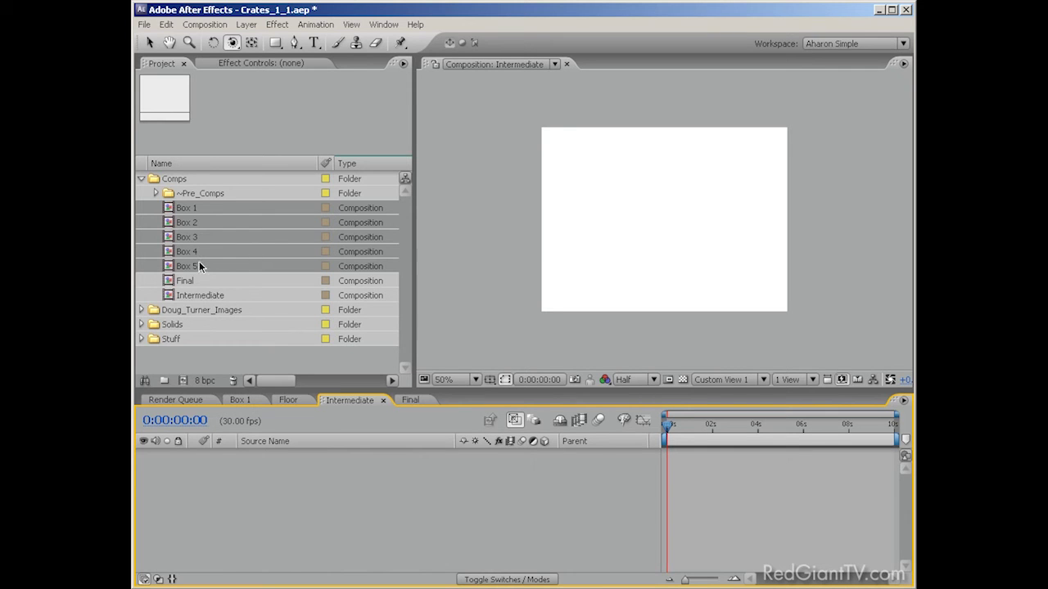
# Add Box 1 to Box 5 to the Intermediate composition, make them 3D layers and turn on Collapse Transformations
pyautogui.moveTo(197, 216); pyautogui.dragTo(242, 483)
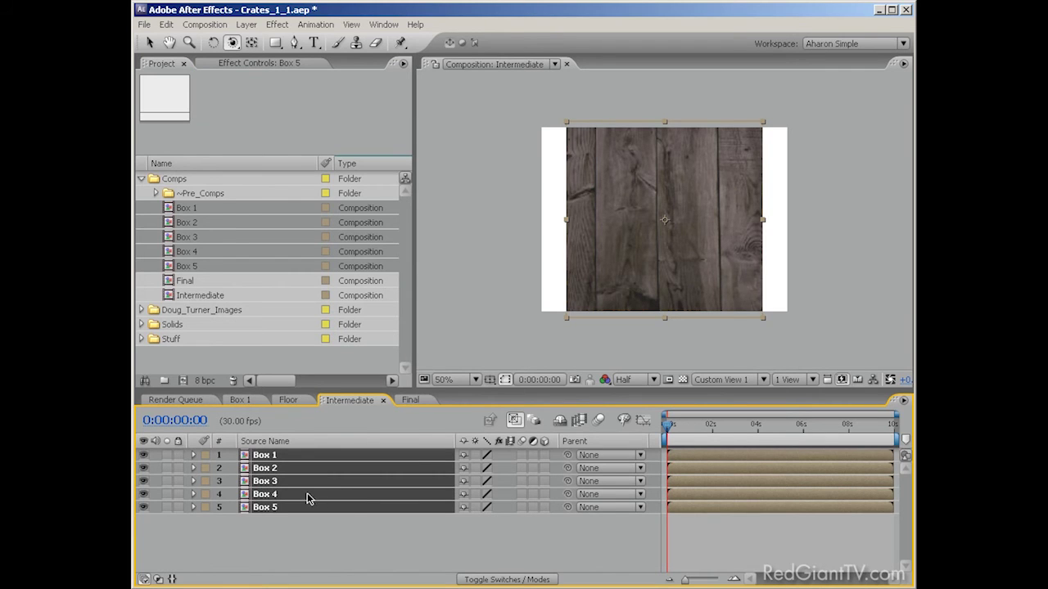
pyautogui.click(545, 455)
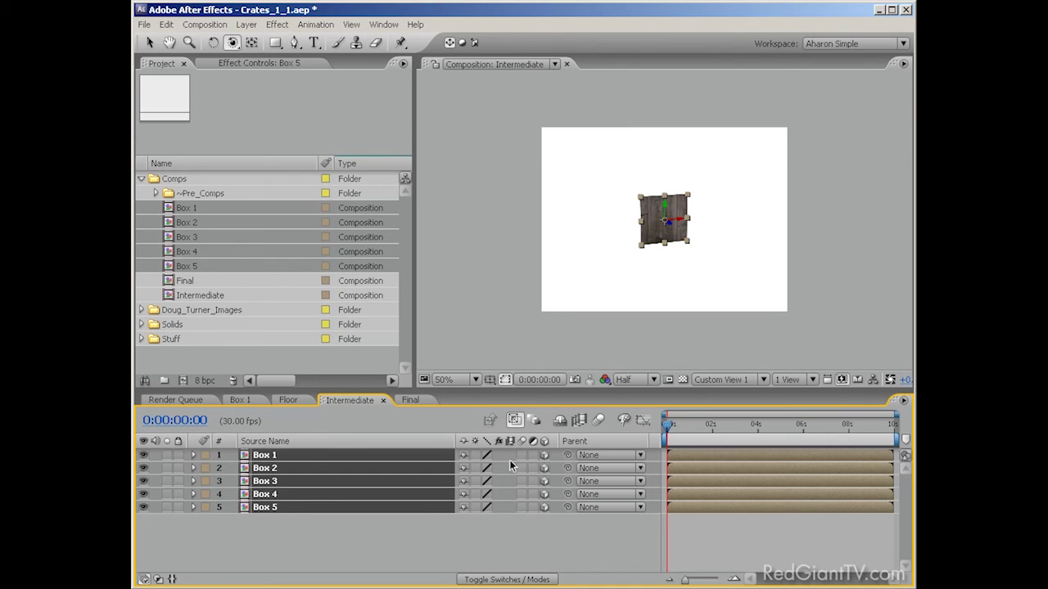
pyautogui.click(474, 456)
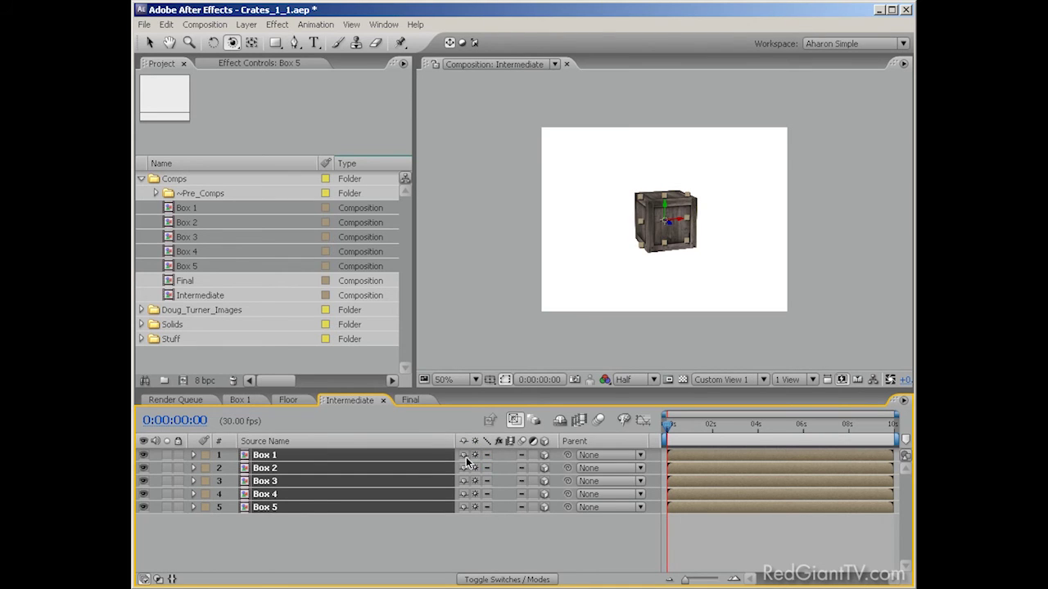
# Open the Matrix Creator and set the XZ axis orientation, 10 × 10 layers and a user-defined 1000 × 1000 grid space
pyautogui.click(384, 25)
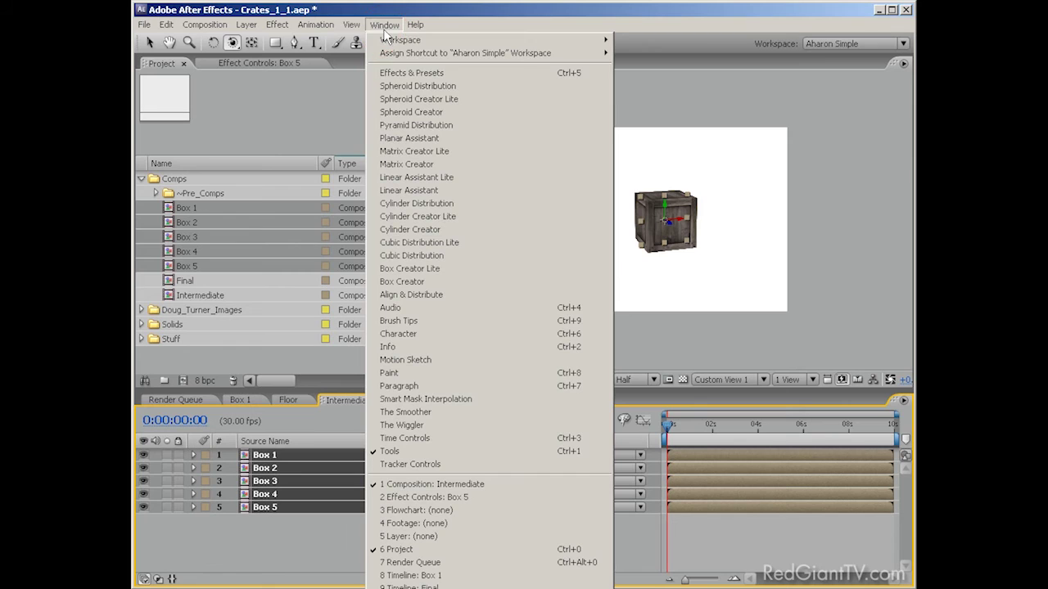
pyautogui.click(424, 163)
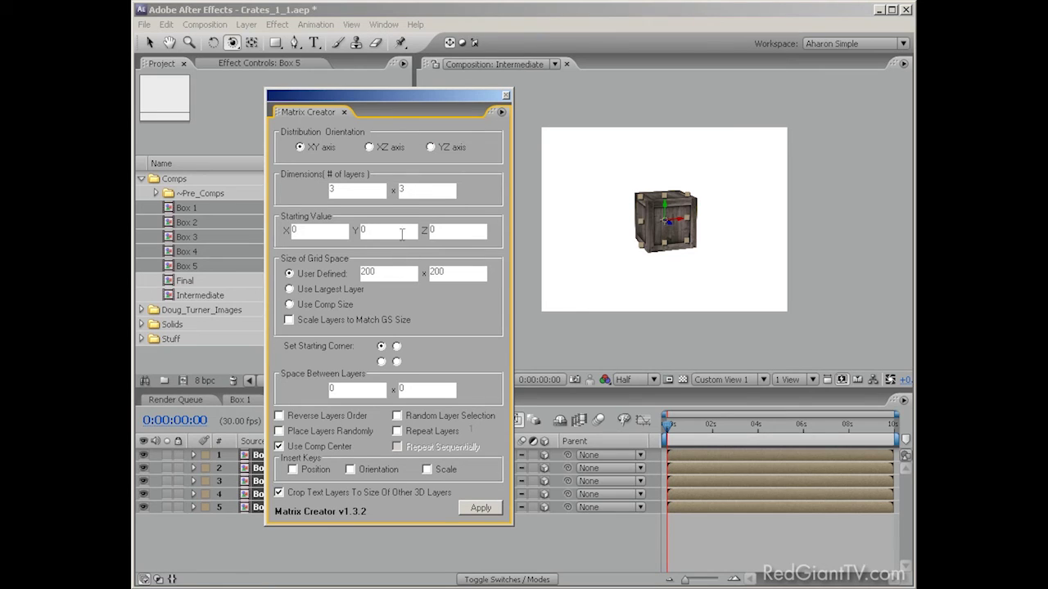
pyautogui.click(369, 149)
pyautogui.doubleClick(327, 188)
pyautogui.write('10')
pyautogui.doubleClick(421, 189)
pyautogui.write('1')
pyautogui.doubleClick(369, 271)
pyautogui.write('1000')
pyautogui.press('Tab')
pyautogui.write('1000')
# Enable random layer placement and 15 layer repeats, and apply the Matrix Creator to the five box layers
pyautogui.click(280, 431)
pyautogui.click(397, 432)
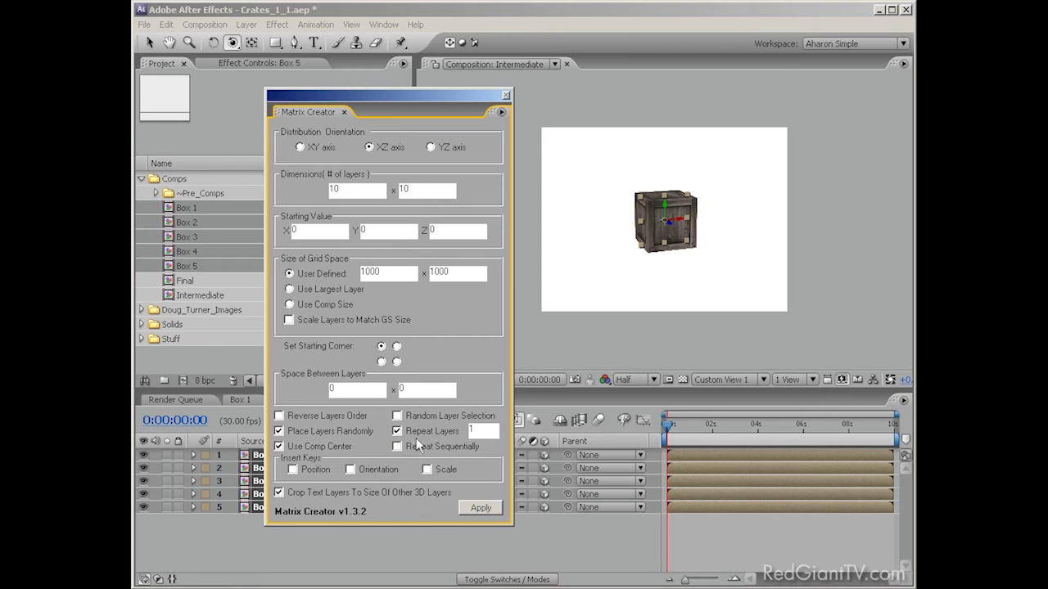
pyautogui.doubleClick(476, 431)
pyautogui.write('15')
pyautogui.click(479, 510)
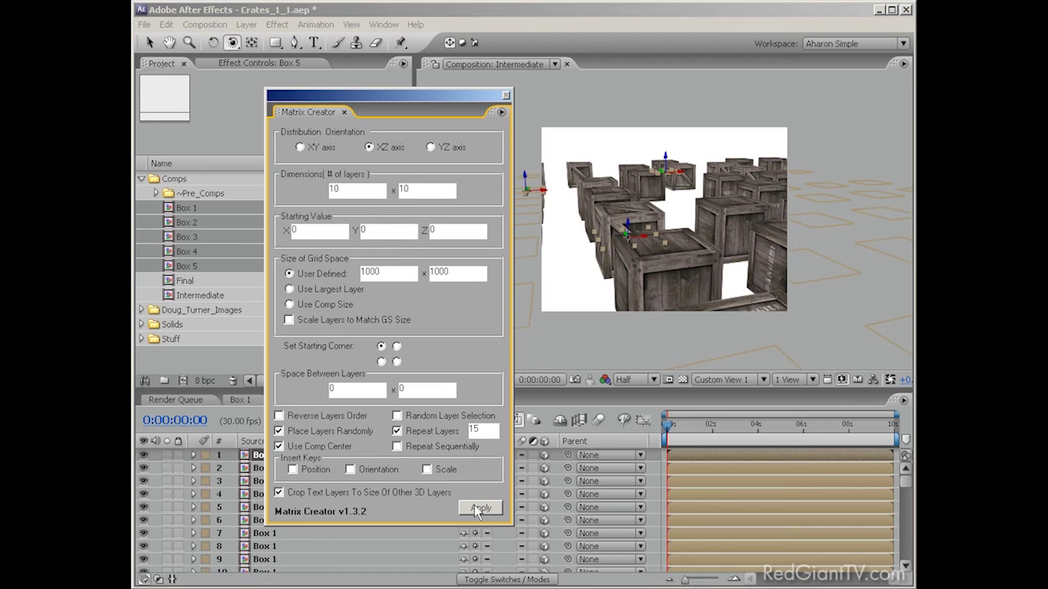
# Switch the Intermediate composition to the Top view to check the crate grid, and close the Matrix Creator
pyautogui.click(711, 388)
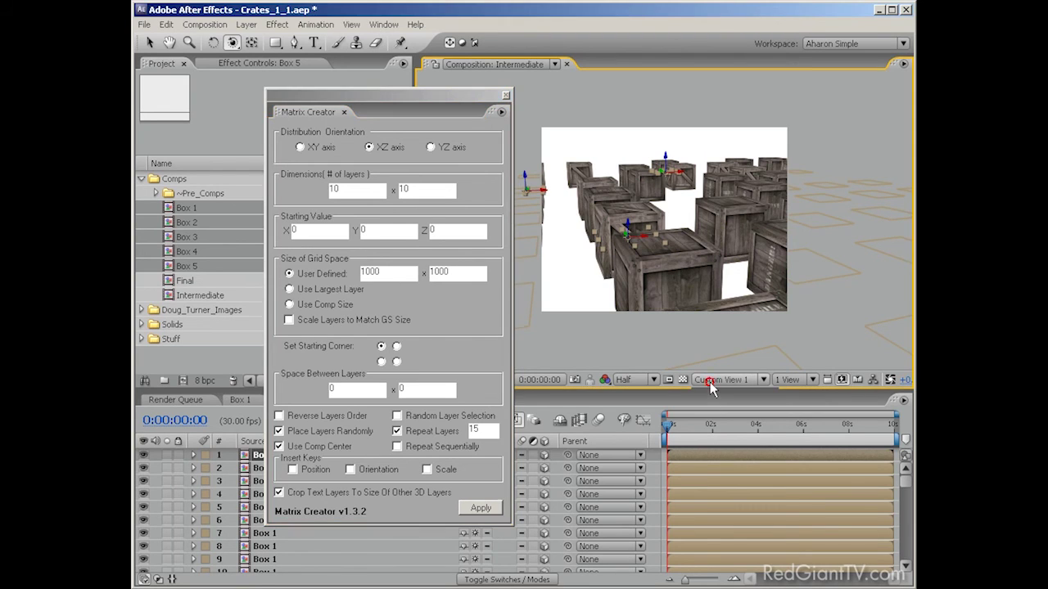
pyautogui.click(710, 388)
pyautogui.click(709, 442)
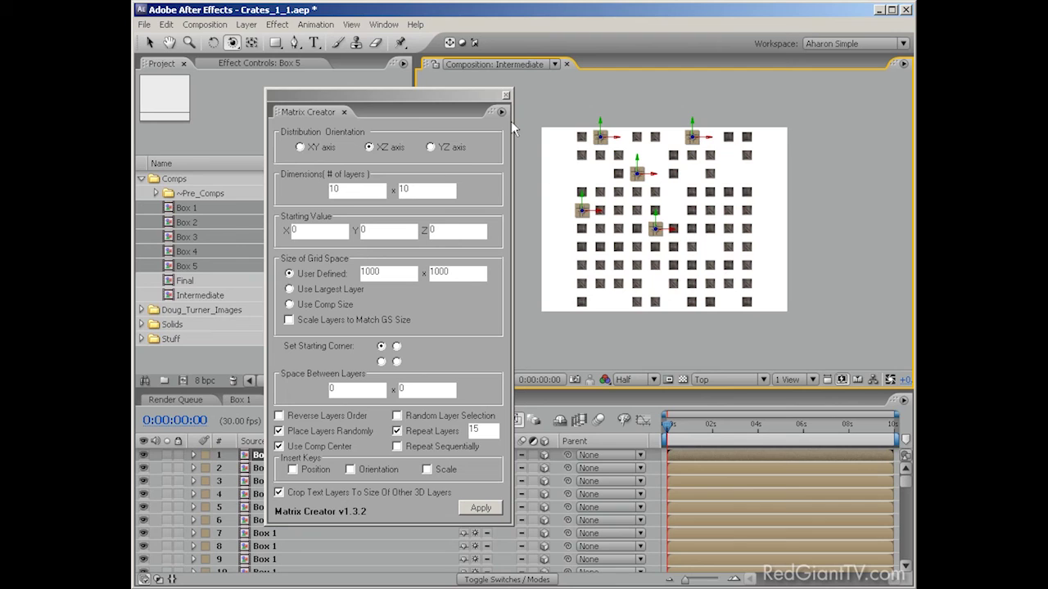
pyautogui.click(505, 96)
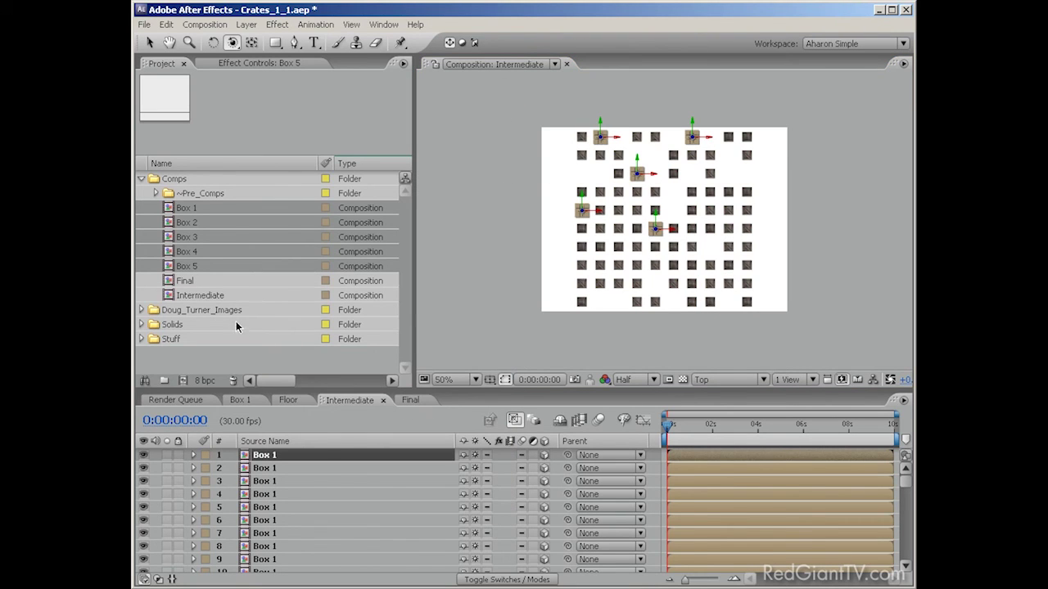
# Add Intermediate to the Final composition beneath Light 1, make it a 3D layer and turn on Collapse Transformations
pyautogui.click(406, 399)
pyautogui.click(198, 294)
pyautogui.moveTo(198, 293)
pyautogui.mouseDown()
pyautogui.moveTo(241, 408)
pyautogui.moveTo(243, 463)
pyautogui.mouseUp()
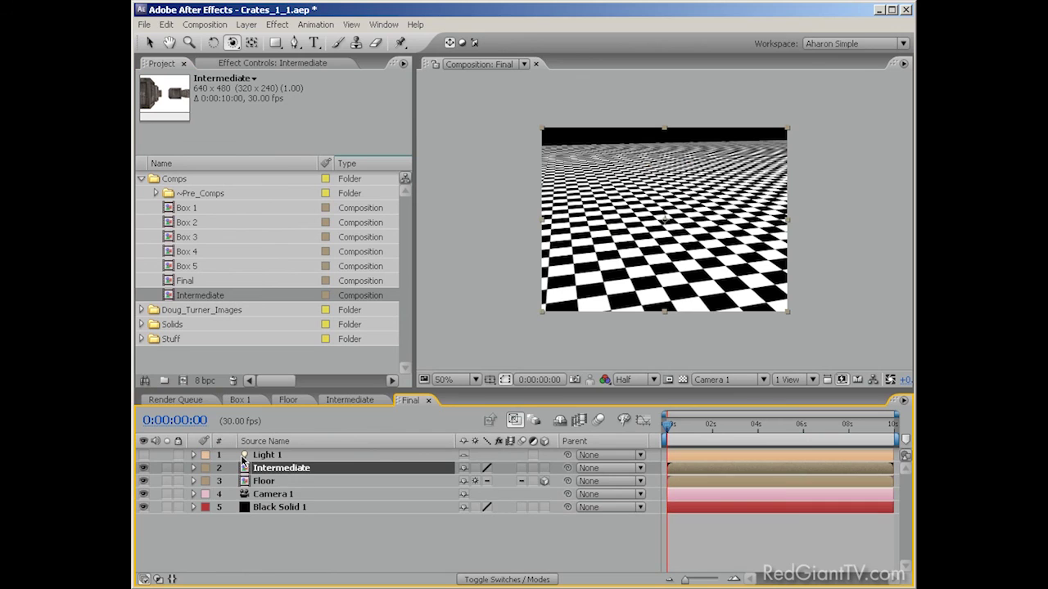
pyautogui.click(543, 467)
pyautogui.click(478, 468)
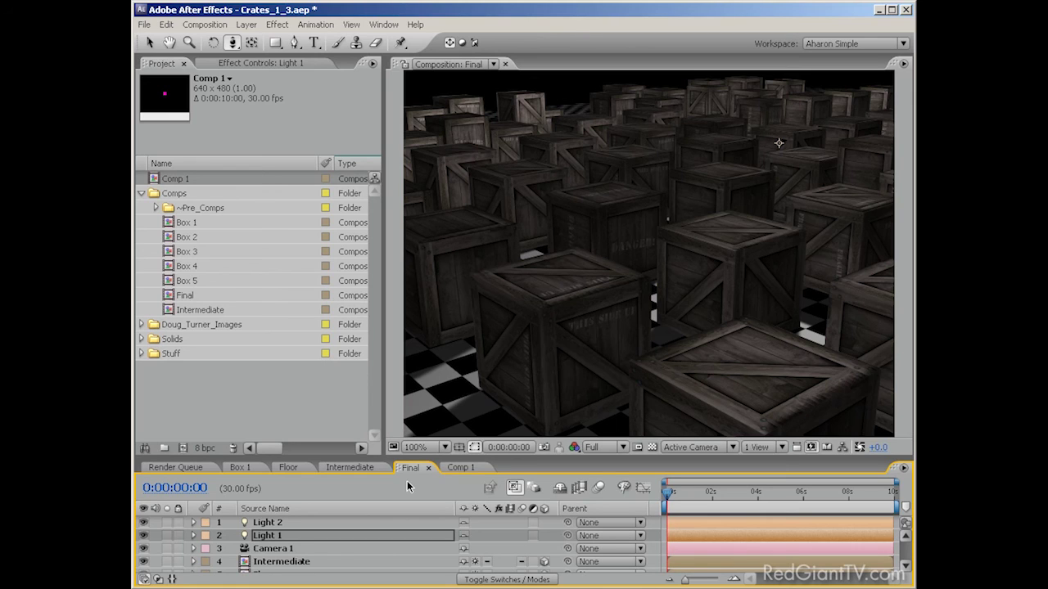
# Open Comp 1 and scrub through its coloured solids animation to 0:00:09:29
pyautogui.click(455, 469)
pyautogui.moveTo(670, 496); pyautogui.dragTo(897, 495)
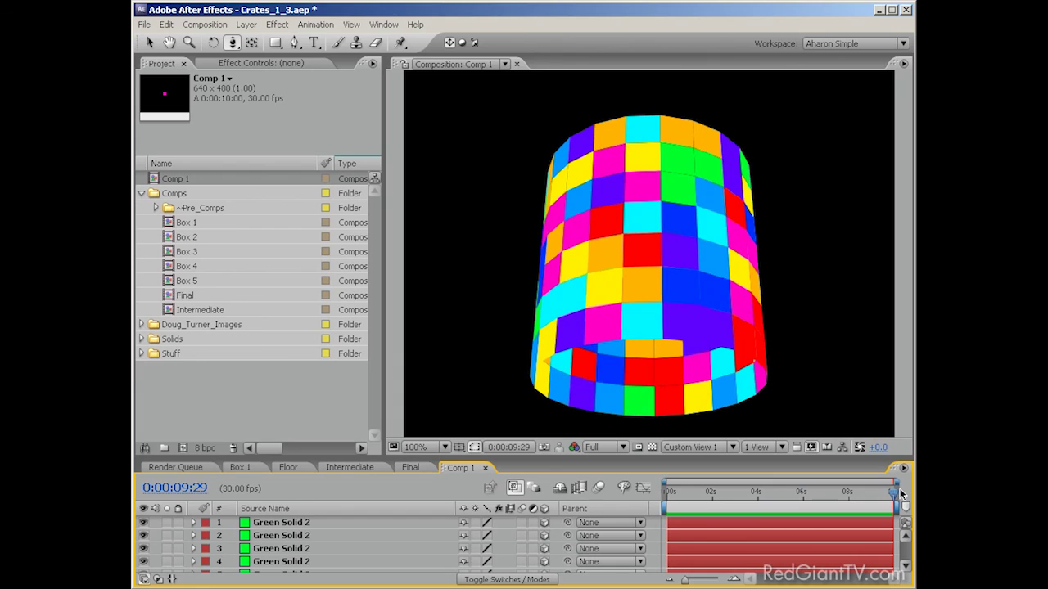